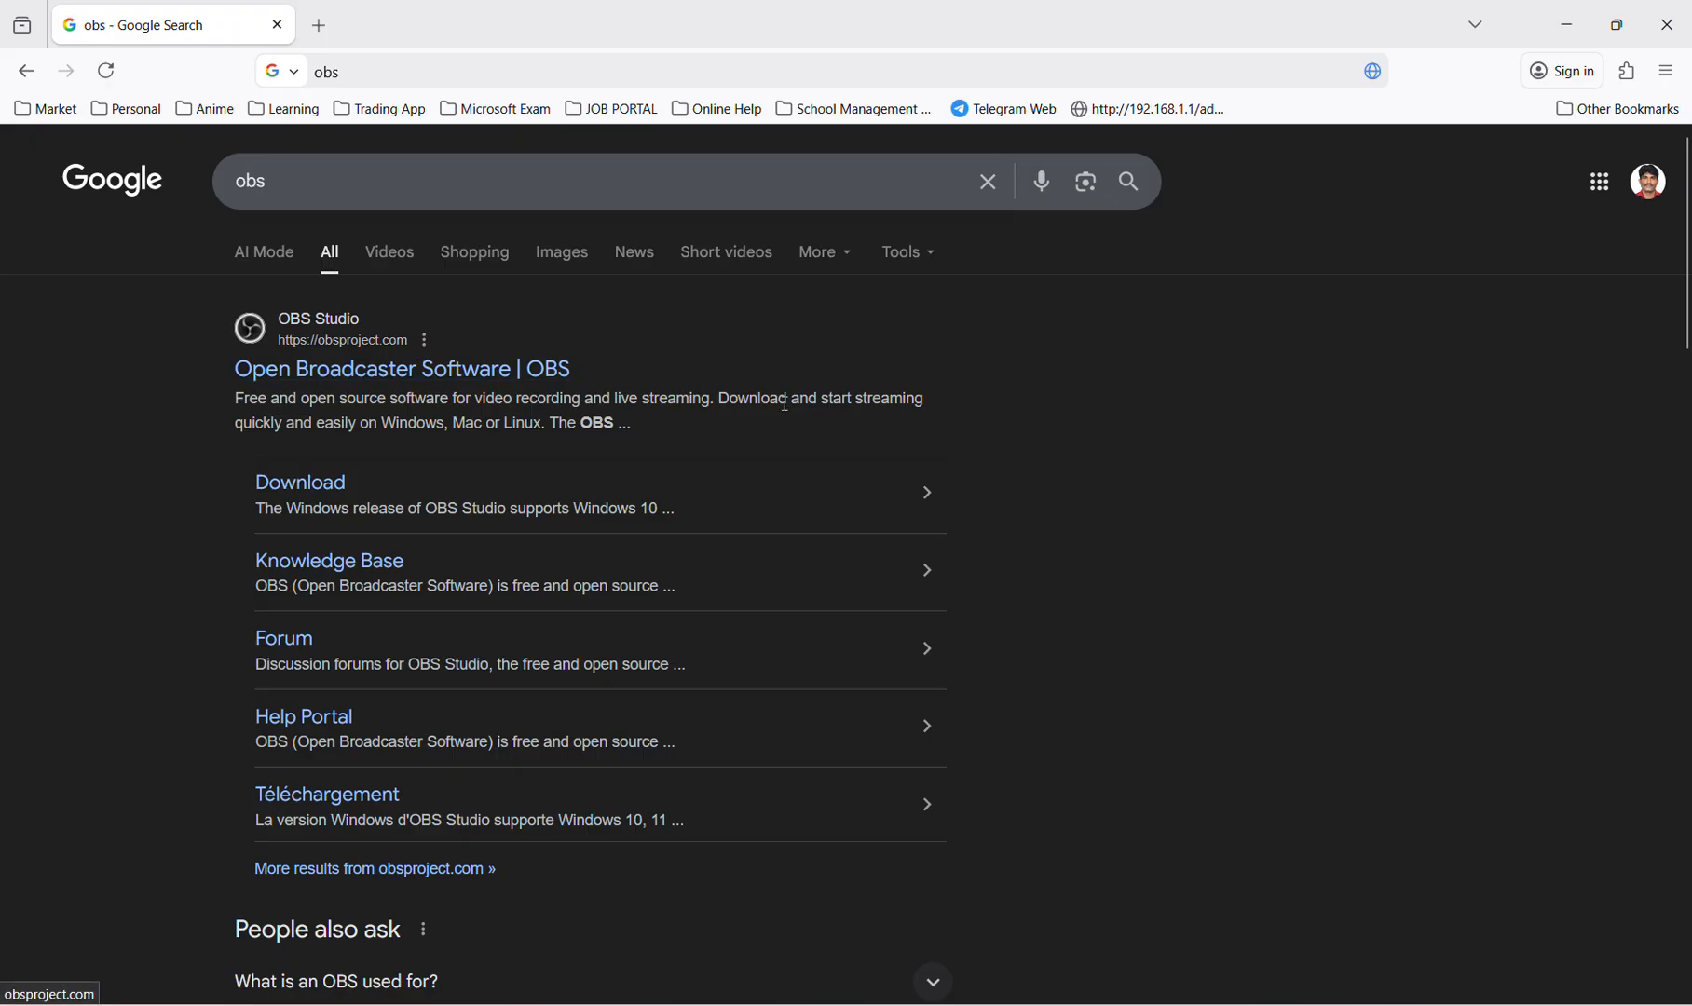
Open the official OBS Studio site from the search results and download the Windows installer.
click(431, 372)
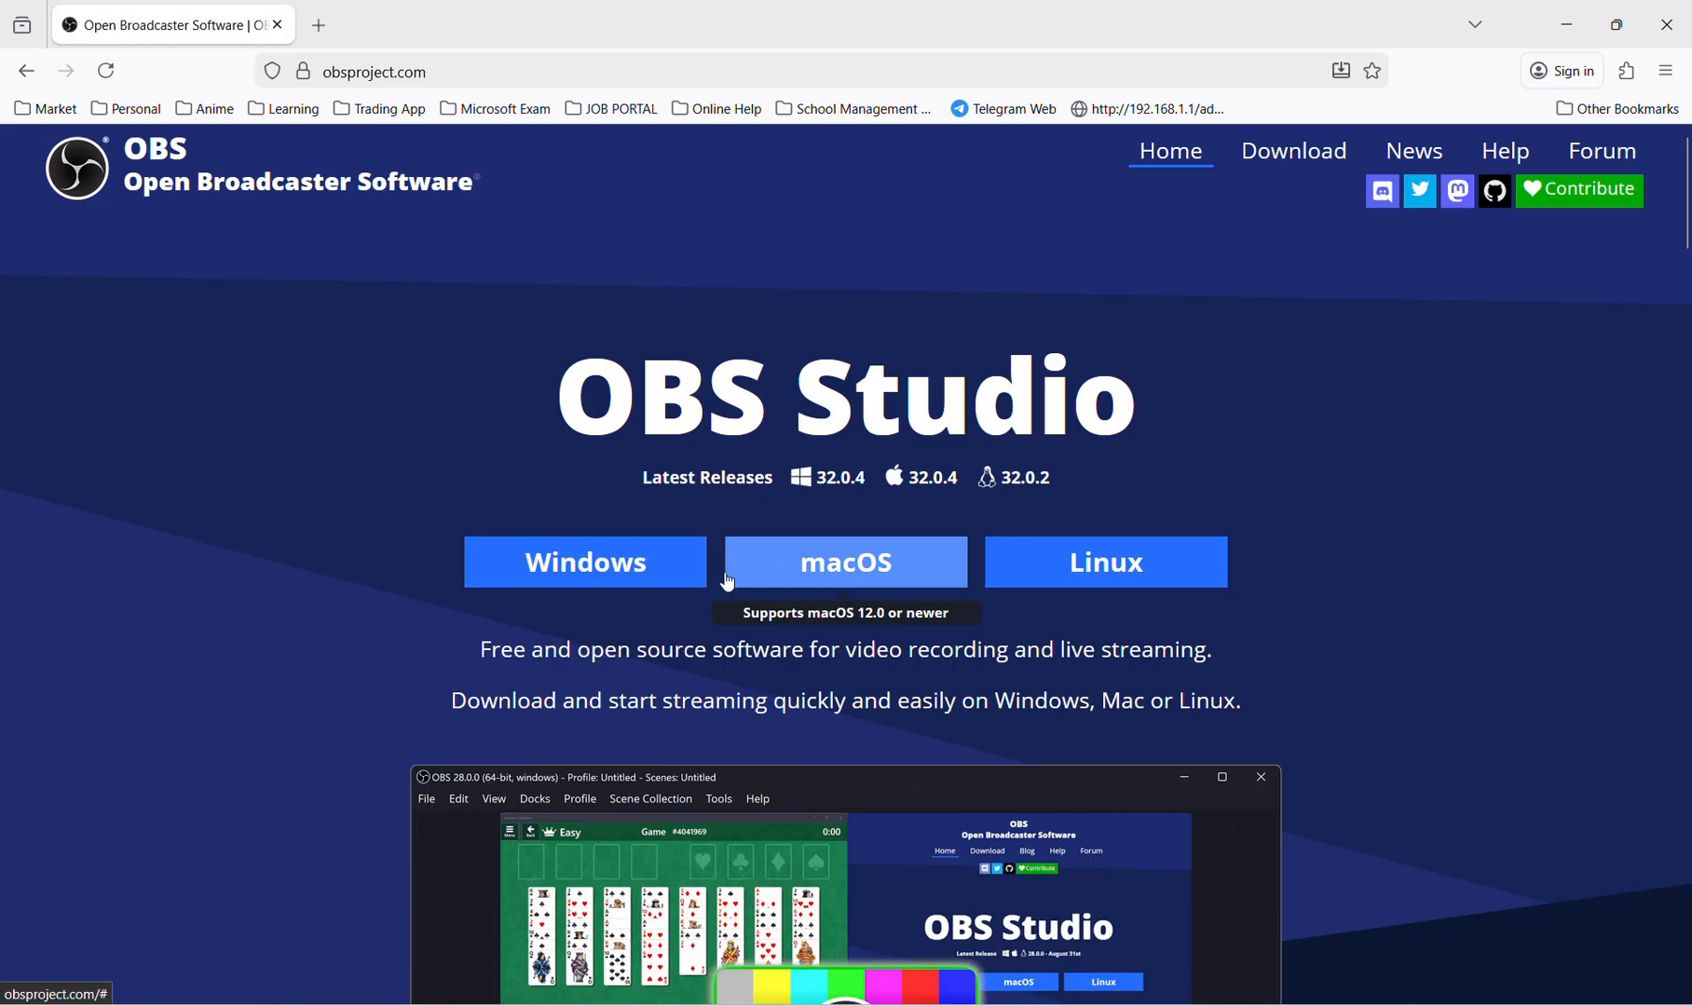
click(612, 559)
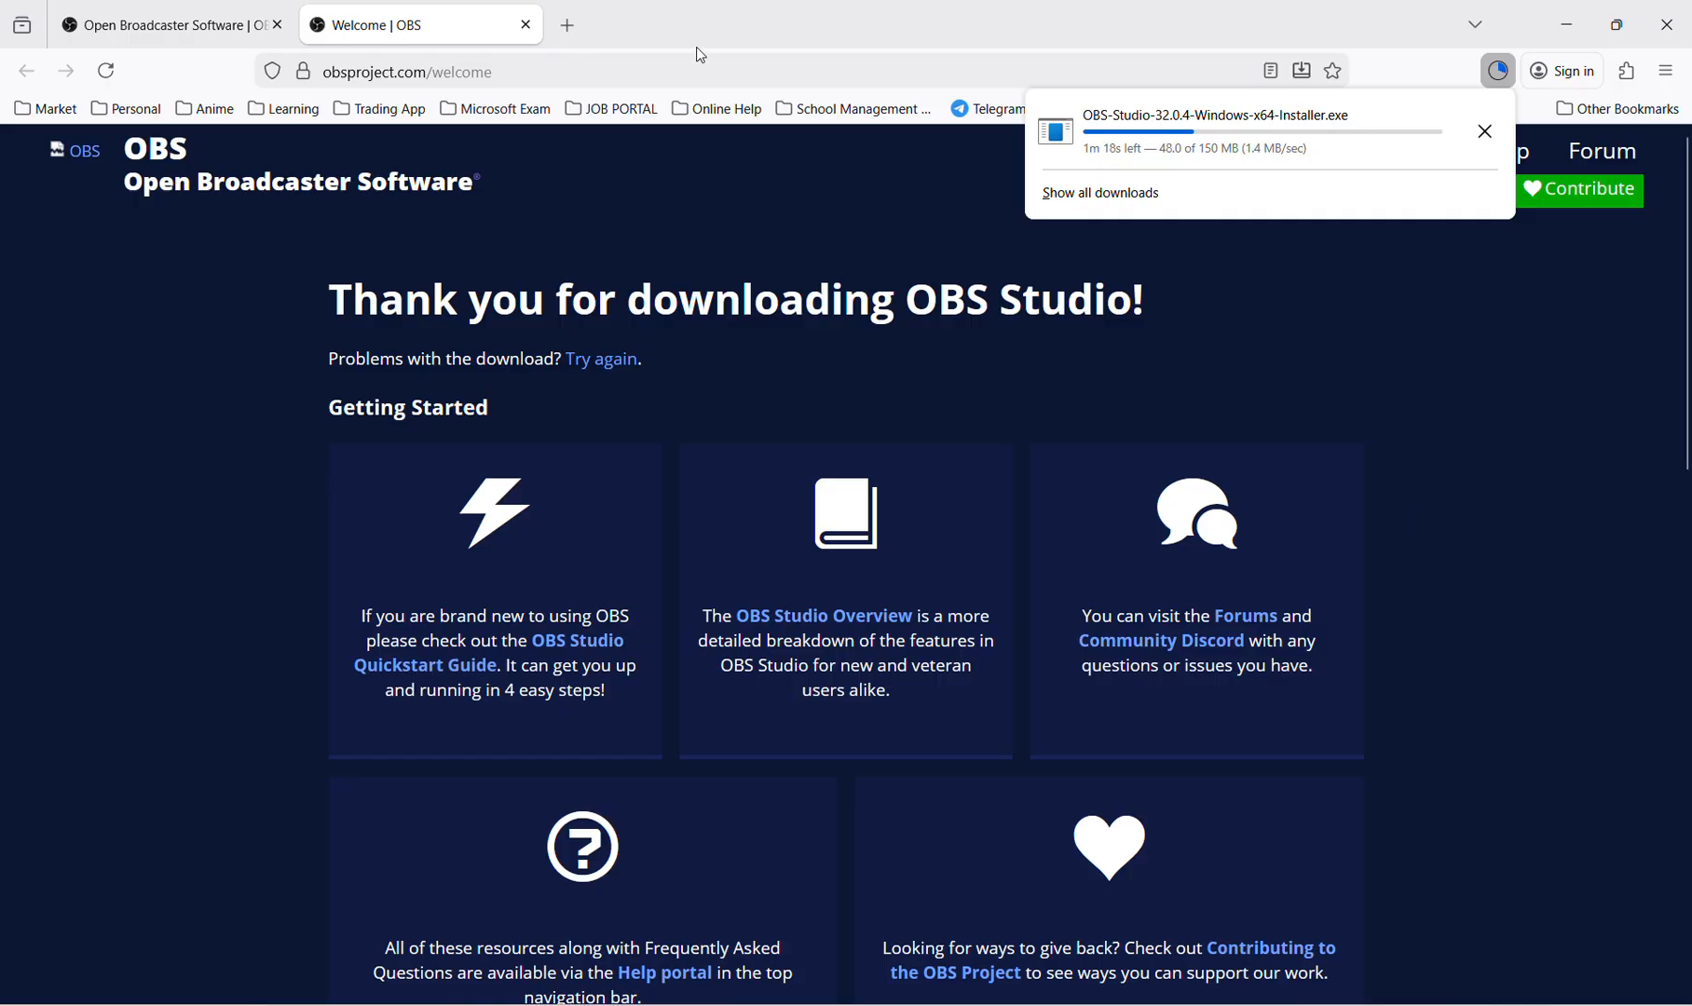
click(732, 49)
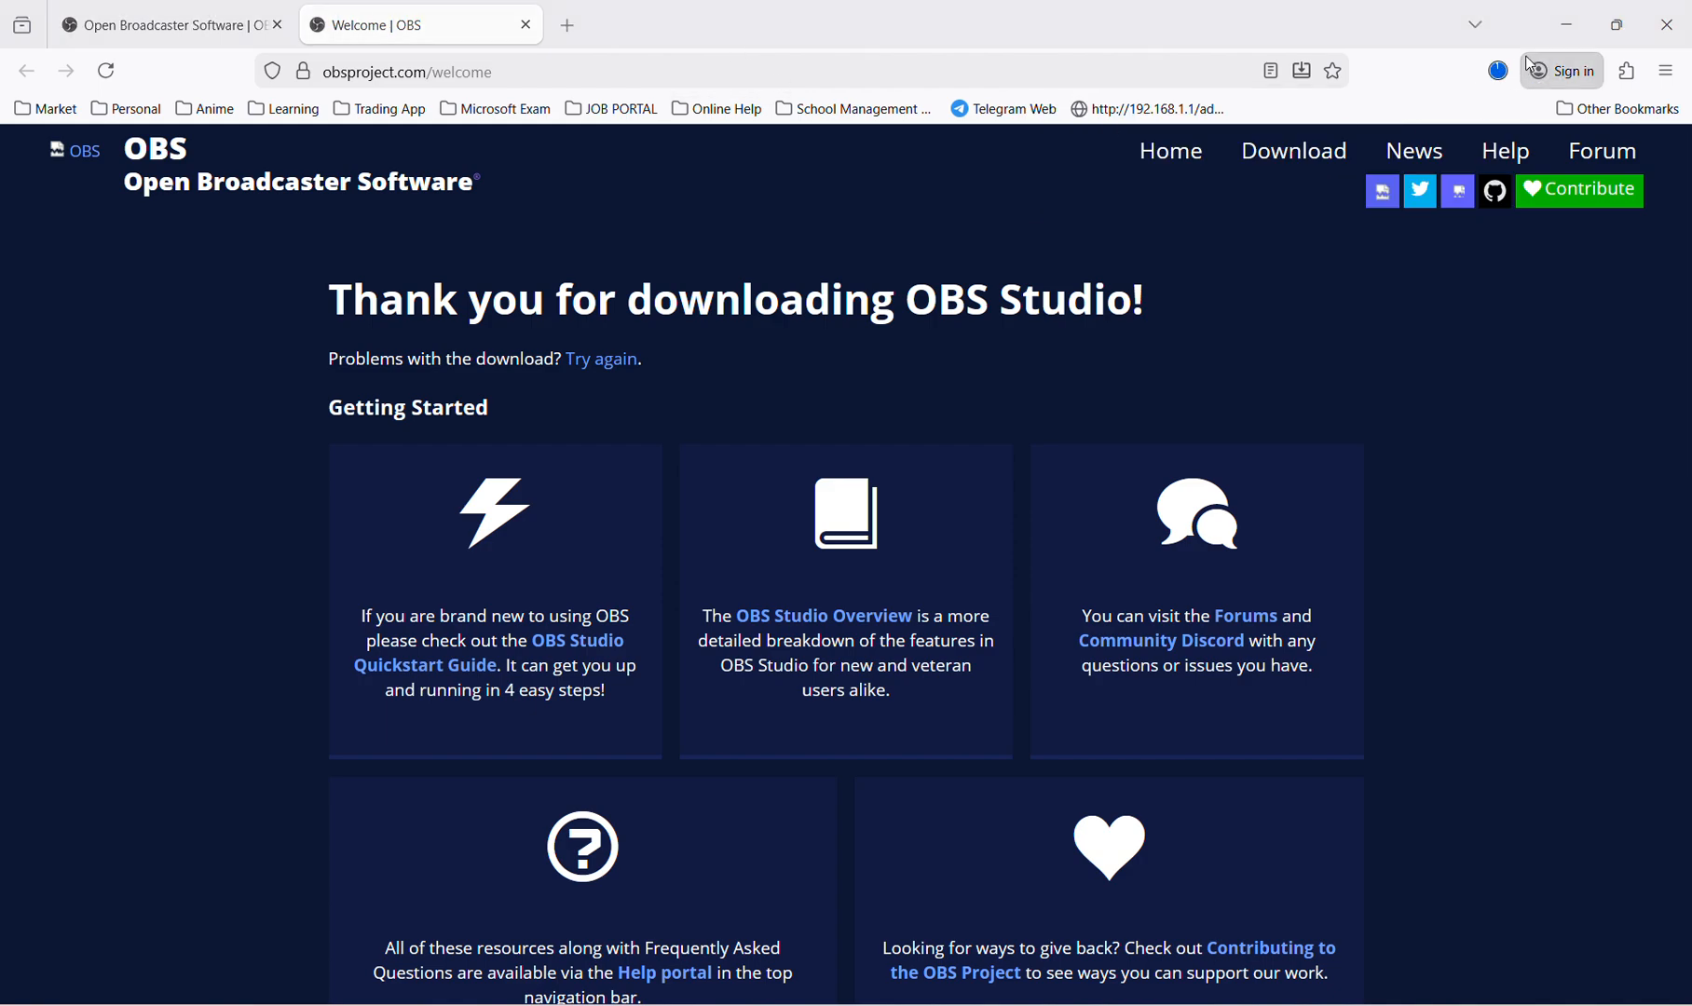
Run the downloaded OBS-Studio-32.0.4 installer, install to C:\Program Files\obs-studio, and finish setup with OBS Studio launching.
click(1498, 73)
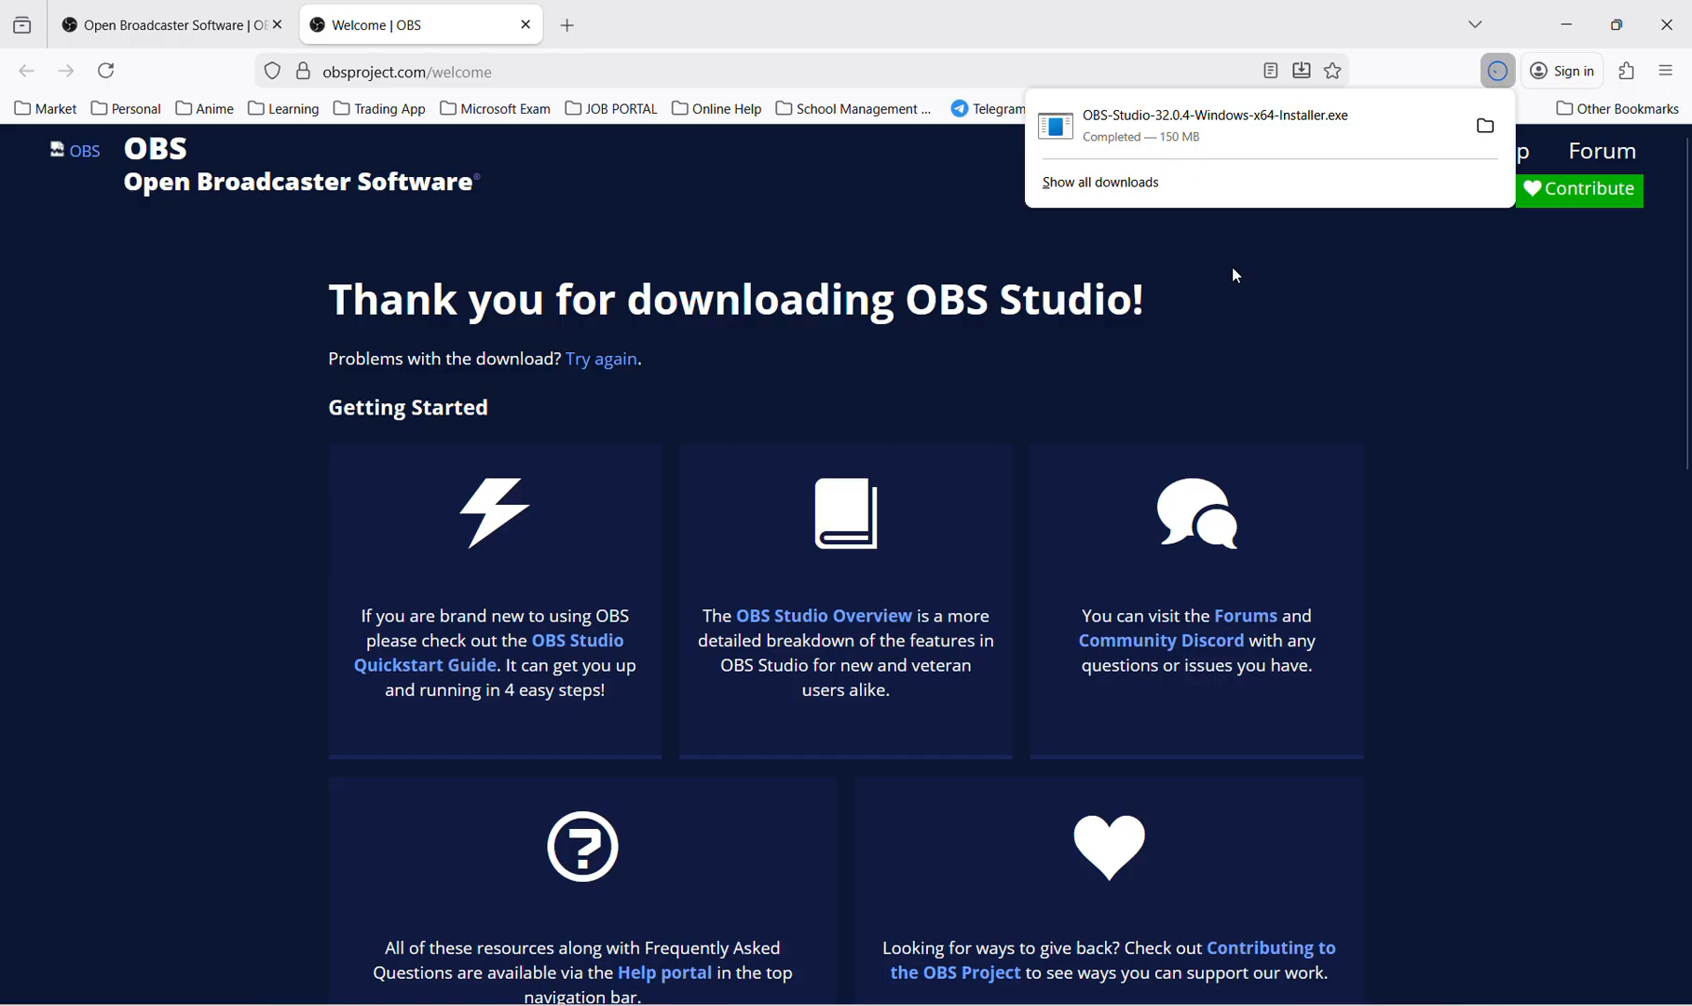
click(1188, 135)
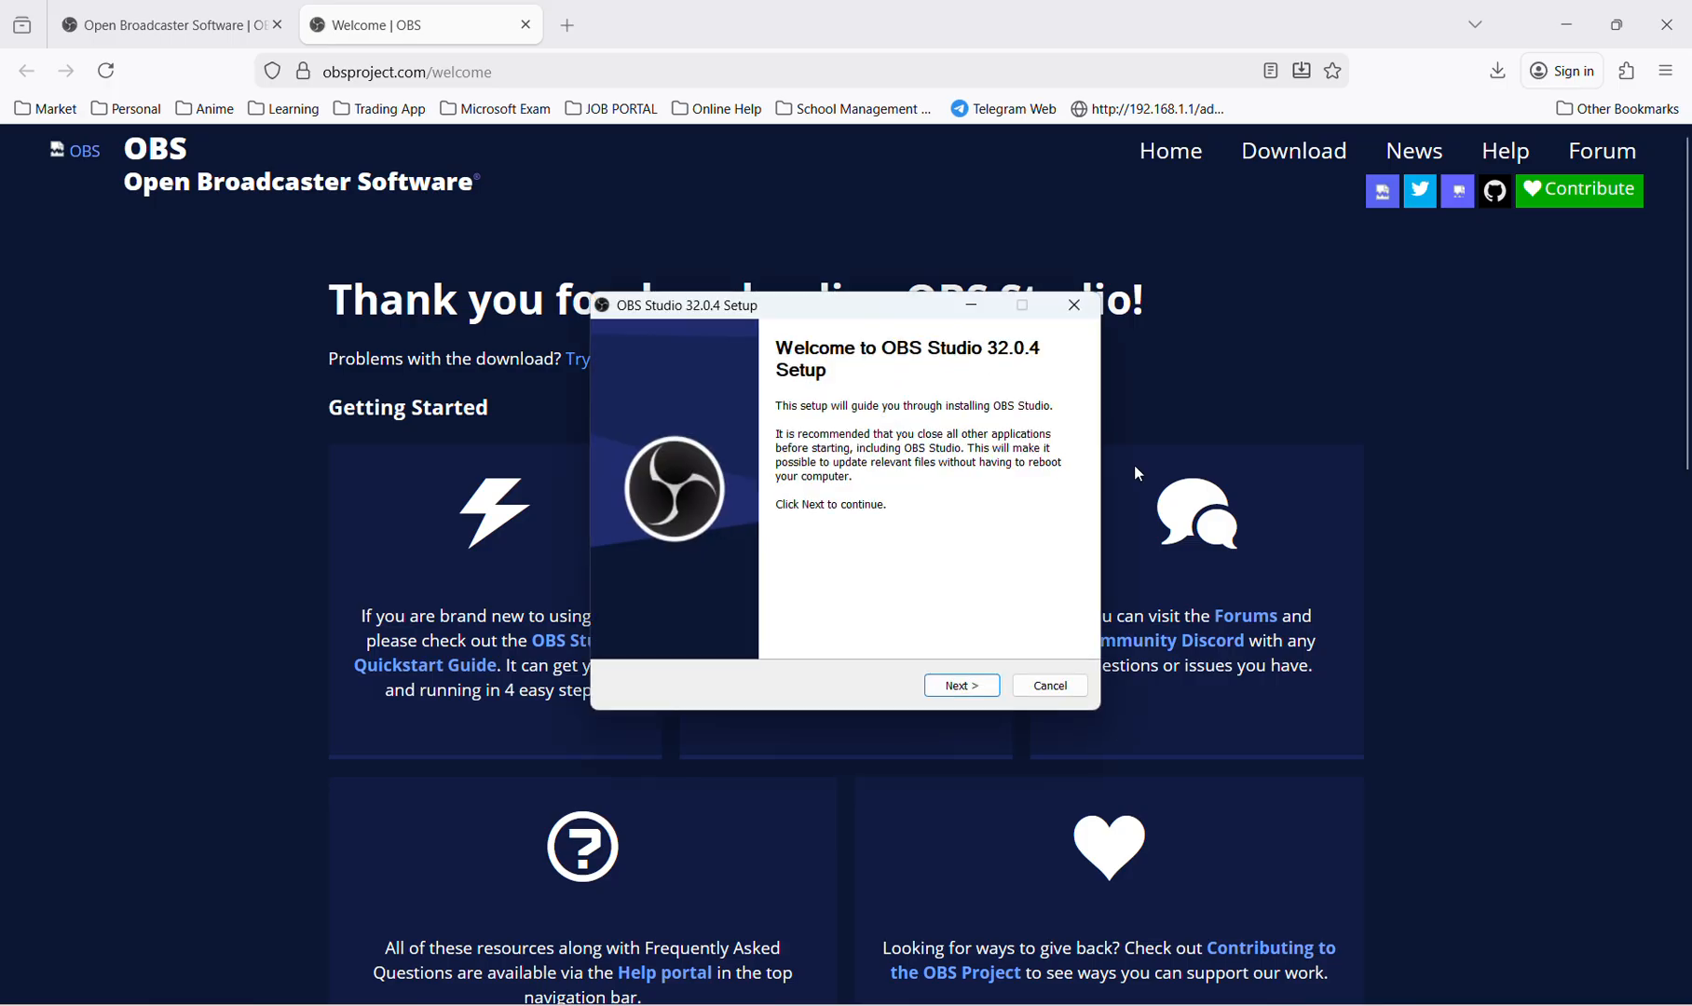
click(960, 689)
click(961, 686)
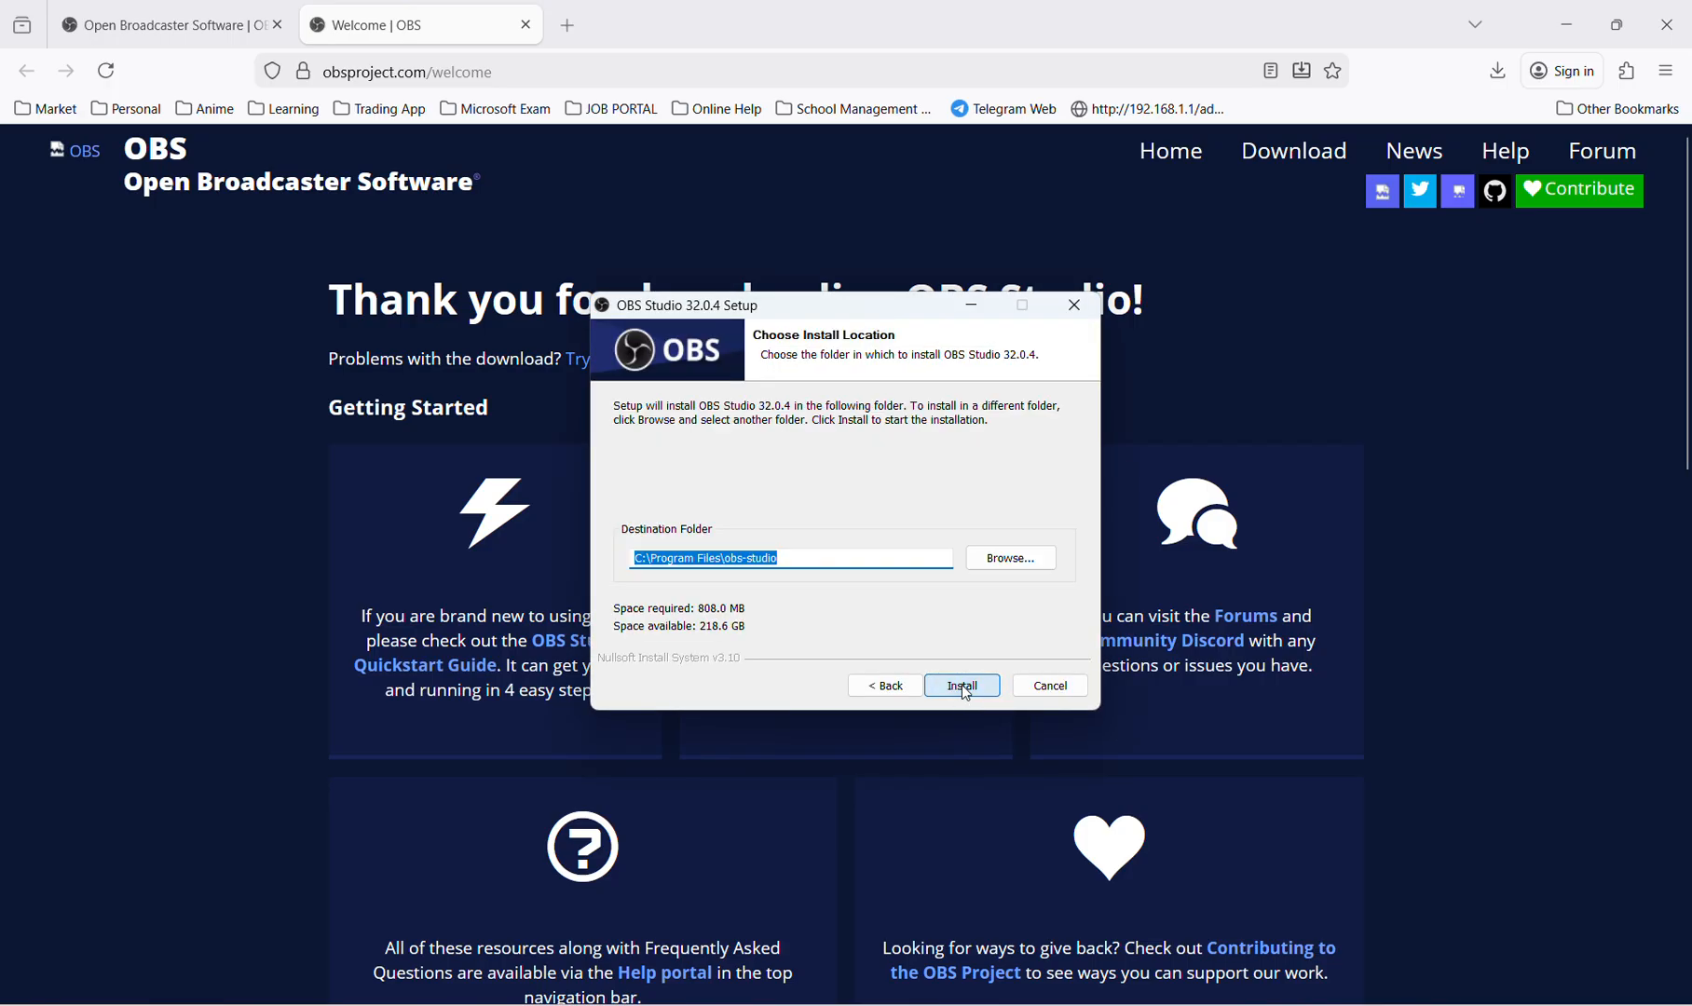
click(968, 687)
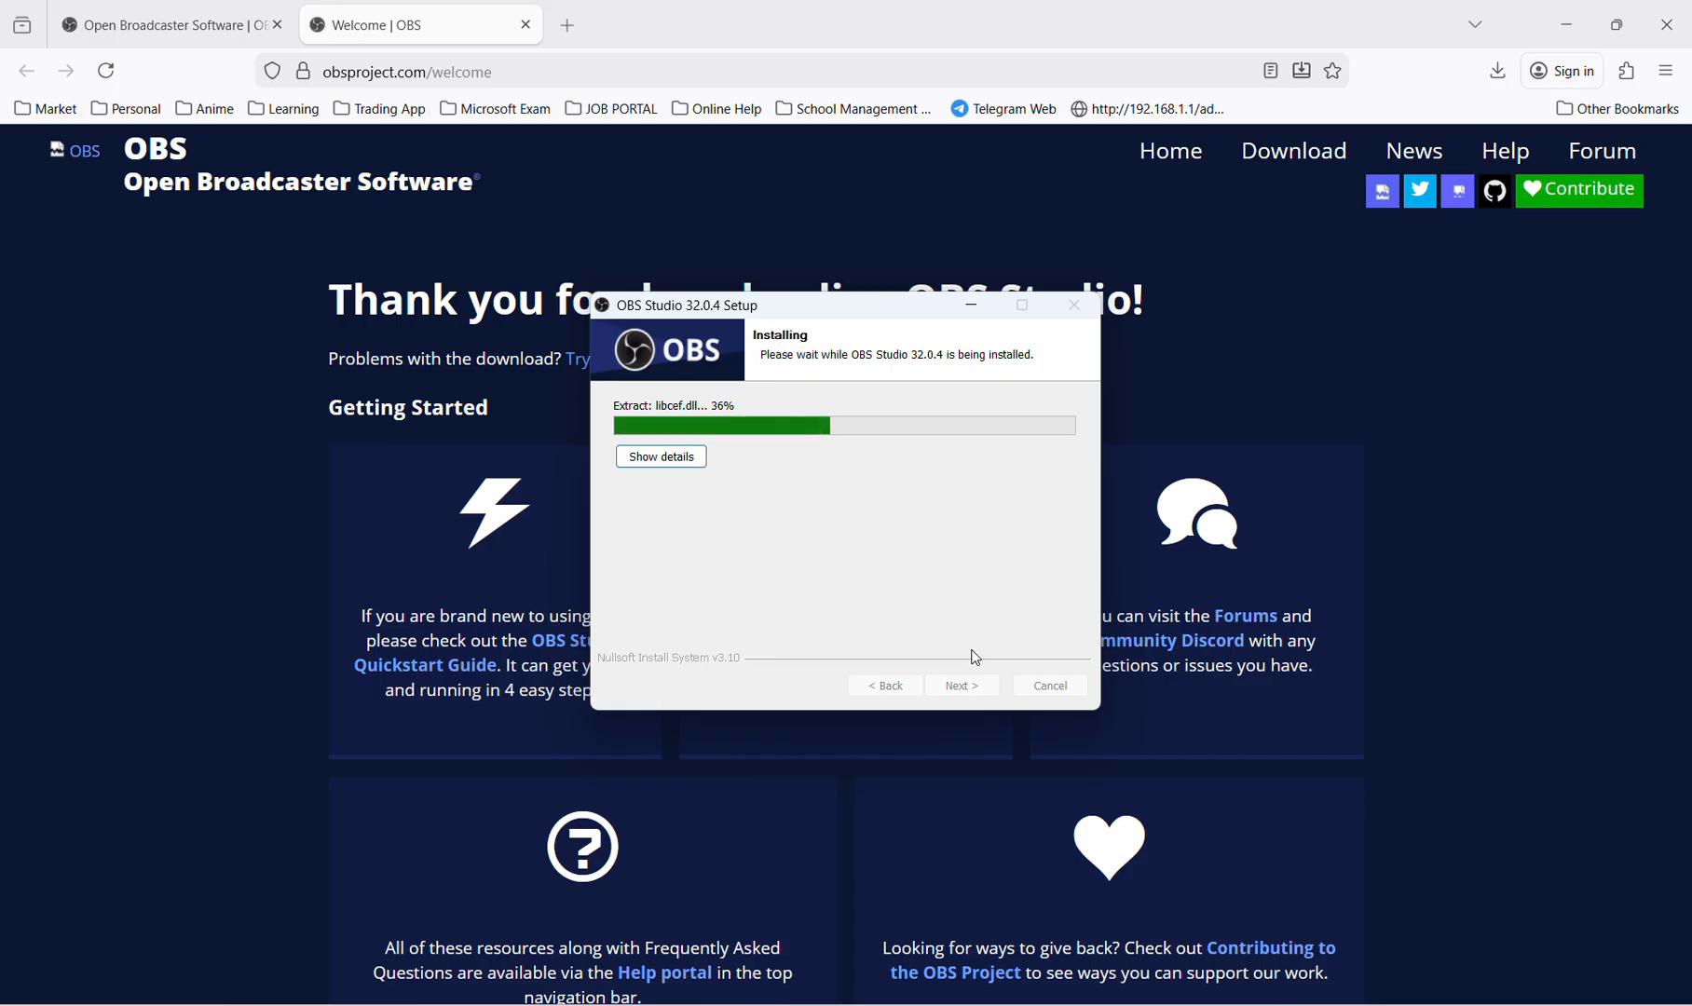
click(668, 463)
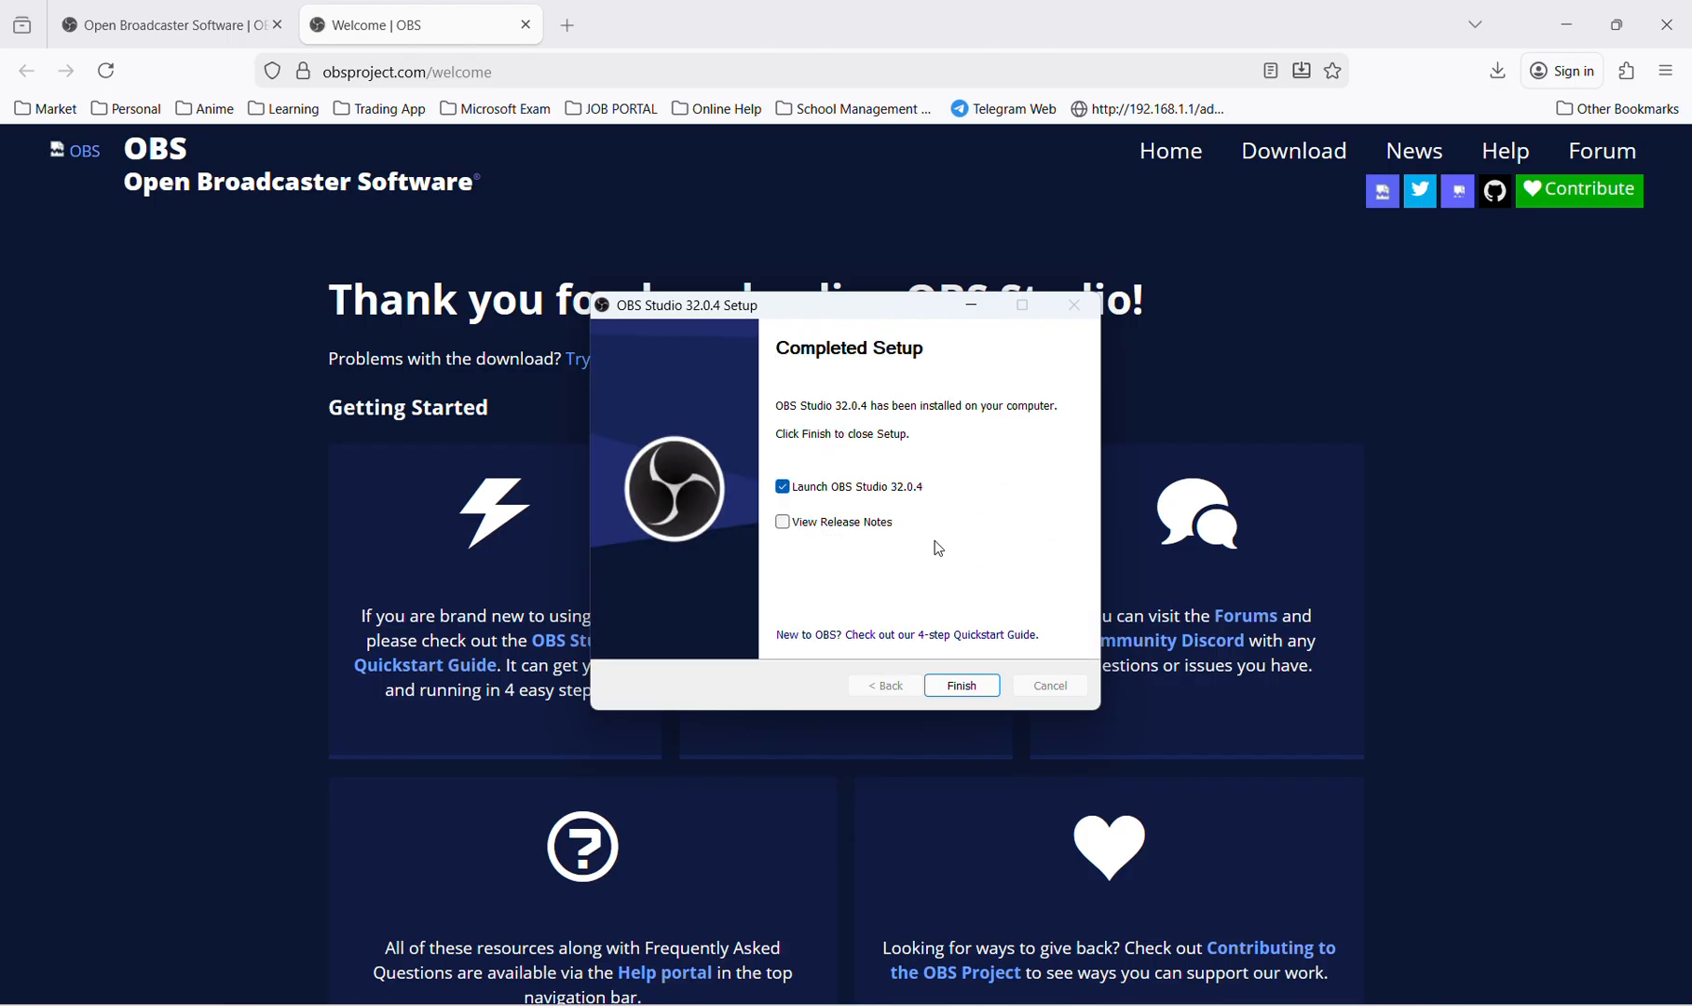
click(969, 687)
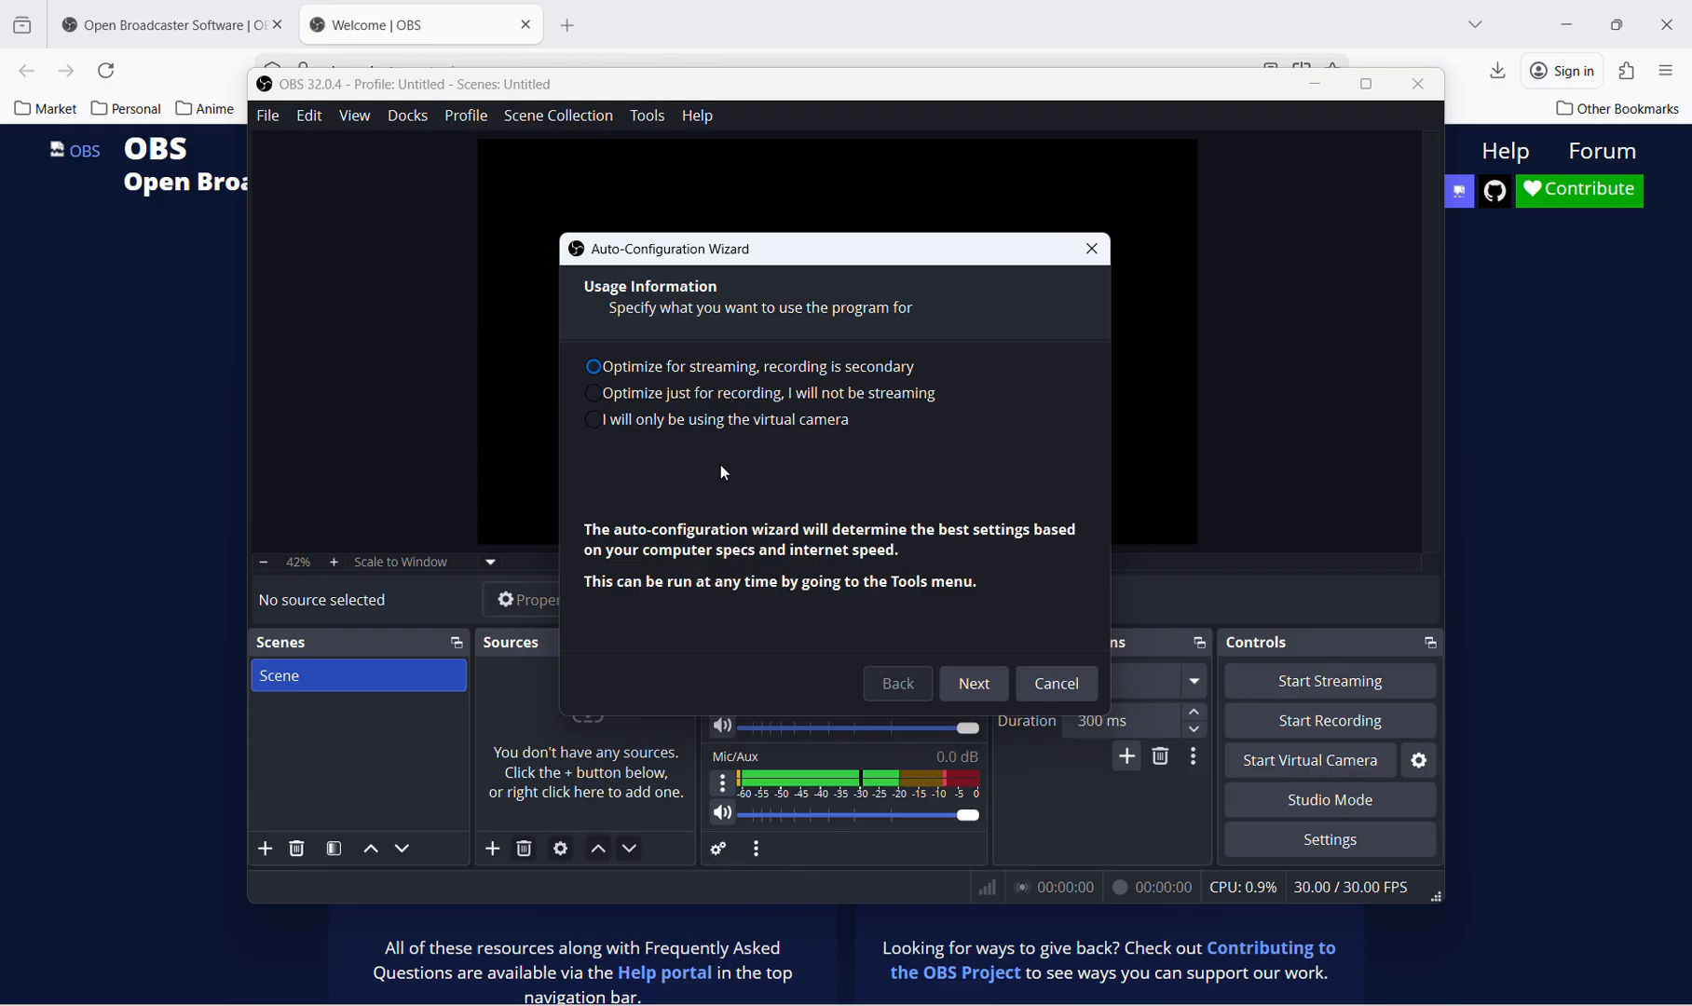
Auto-configure for recording only with the current 1920x1080 canvas and 60 FPS preferred, apply the settings, and maximize the window.
click(791, 394)
click(984, 686)
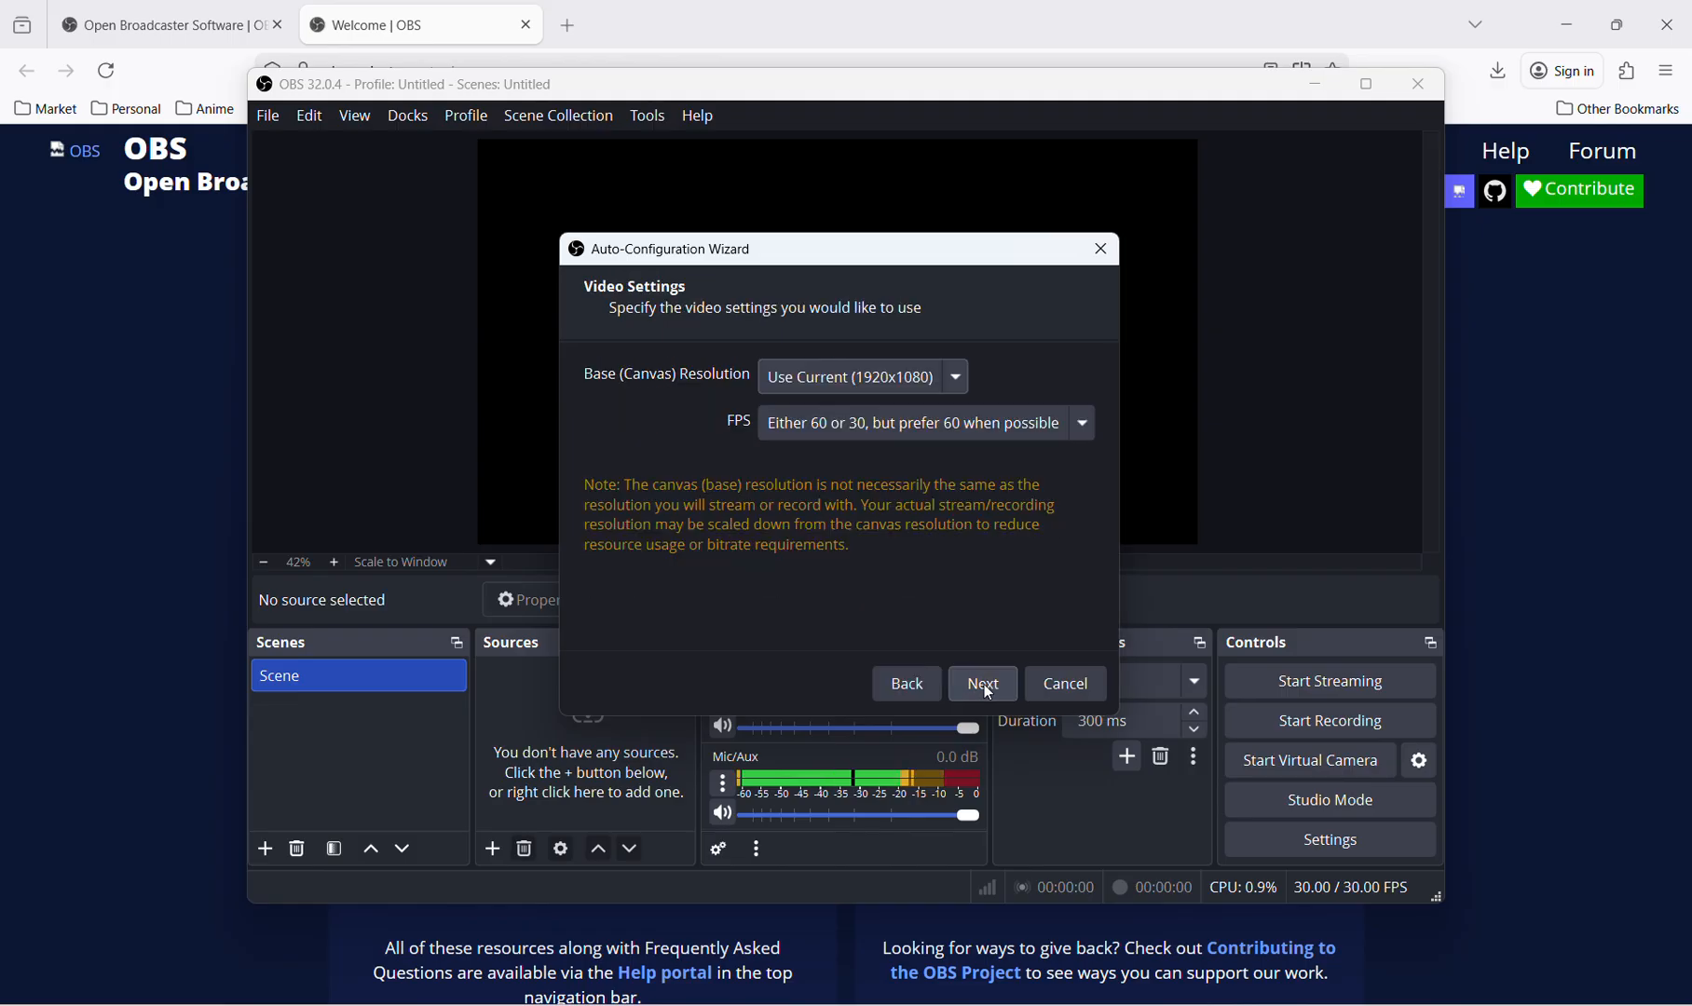
click(941, 379)
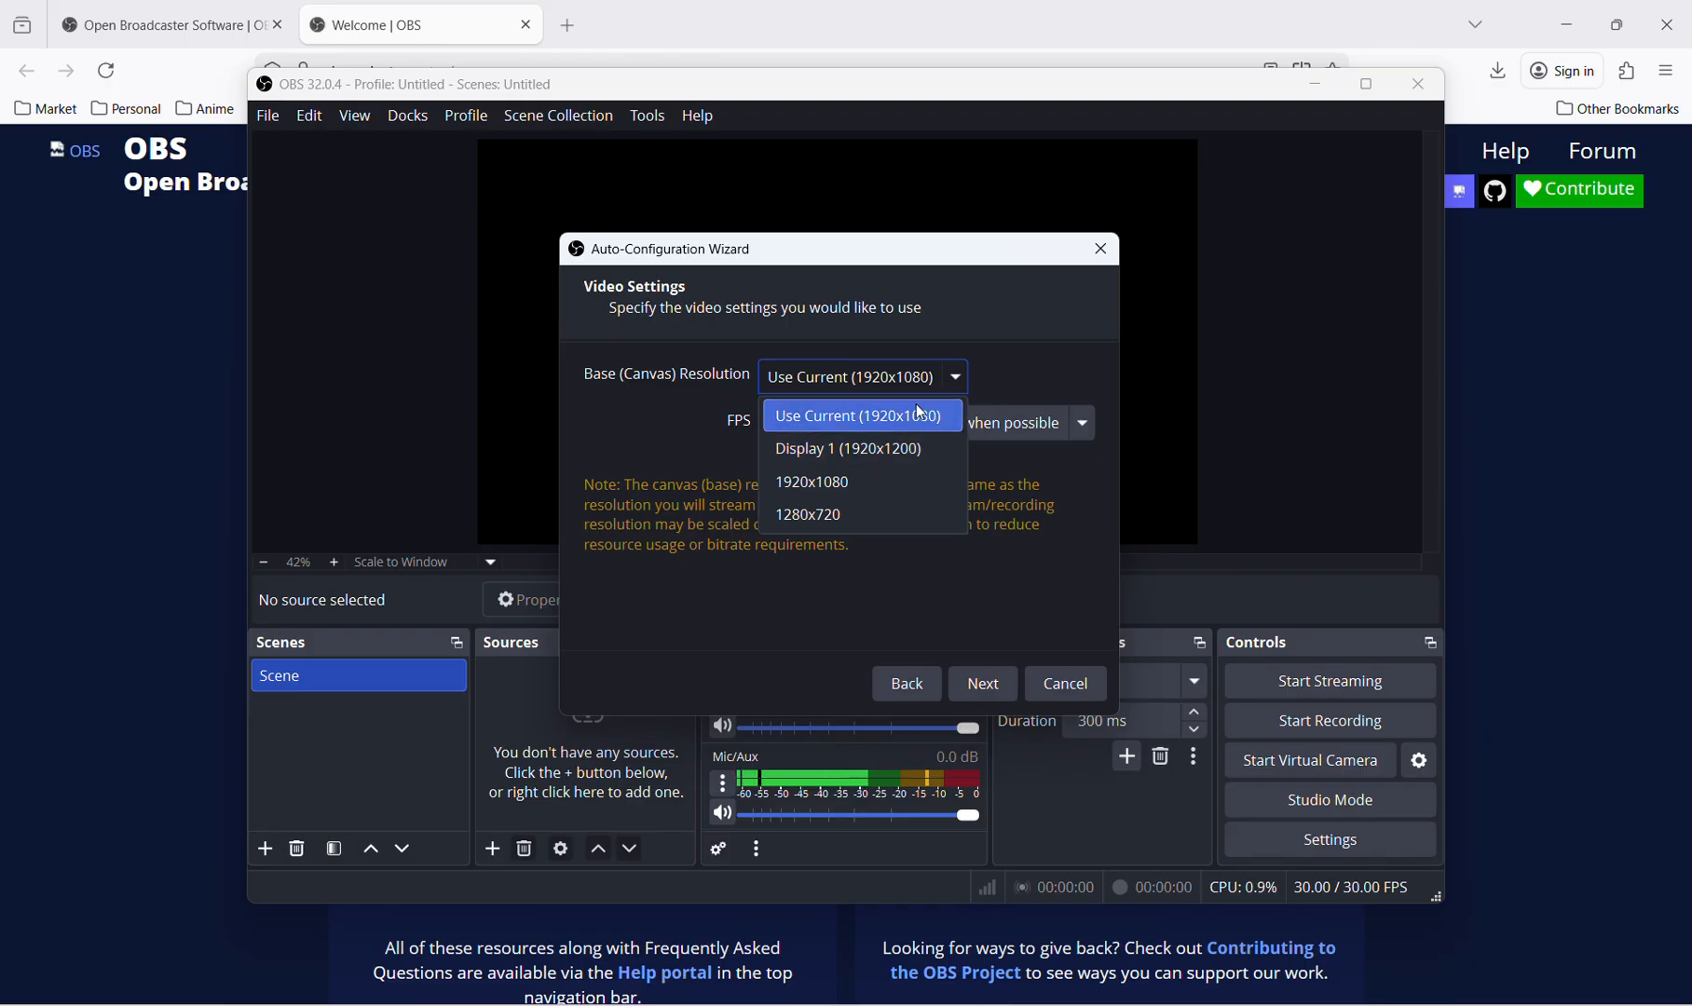
click(1022, 369)
click(965, 380)
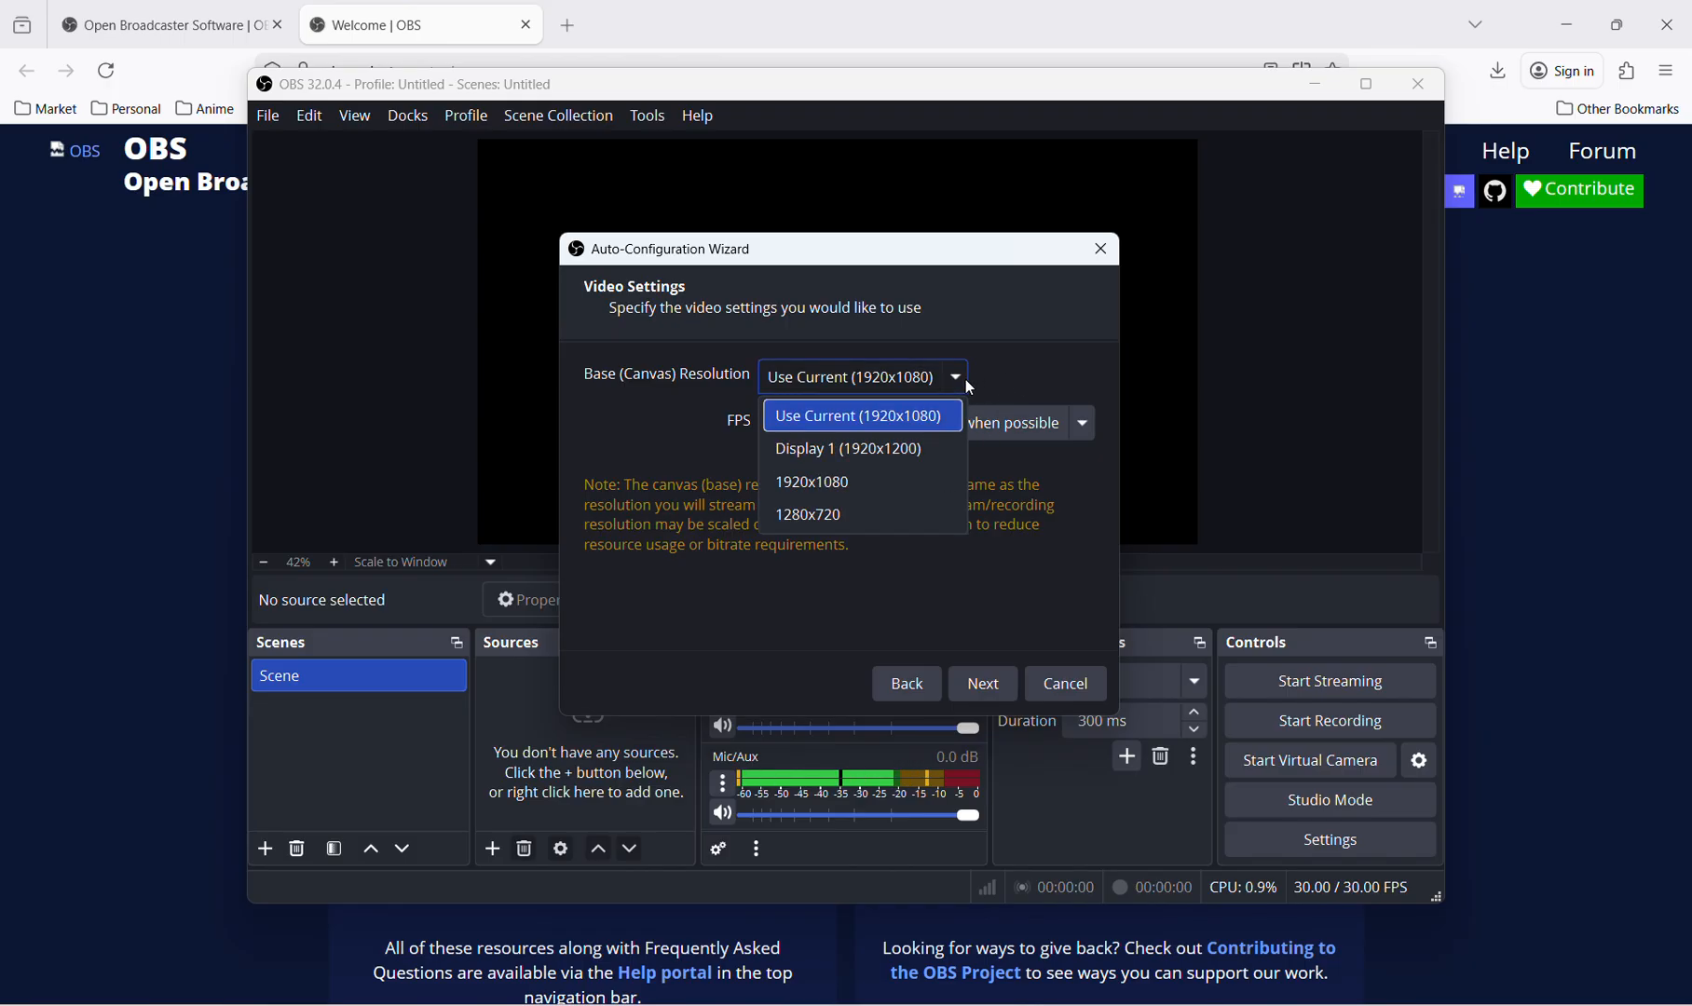
click(1033, 369)
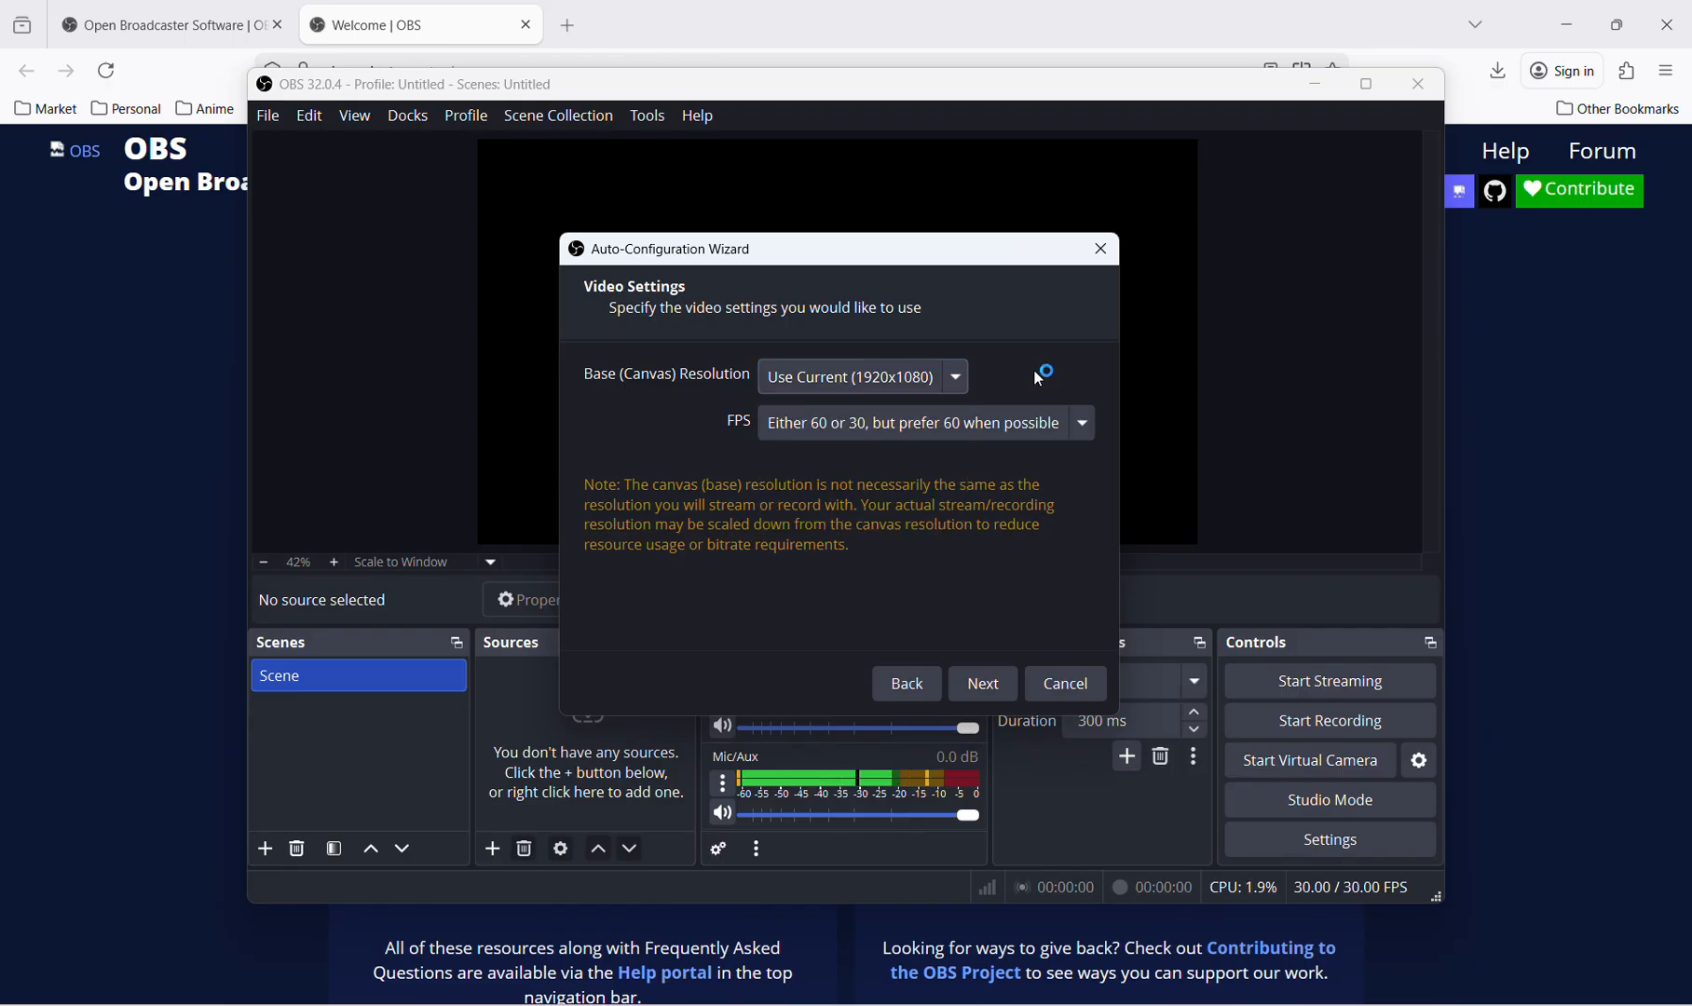
click(1058, 422)
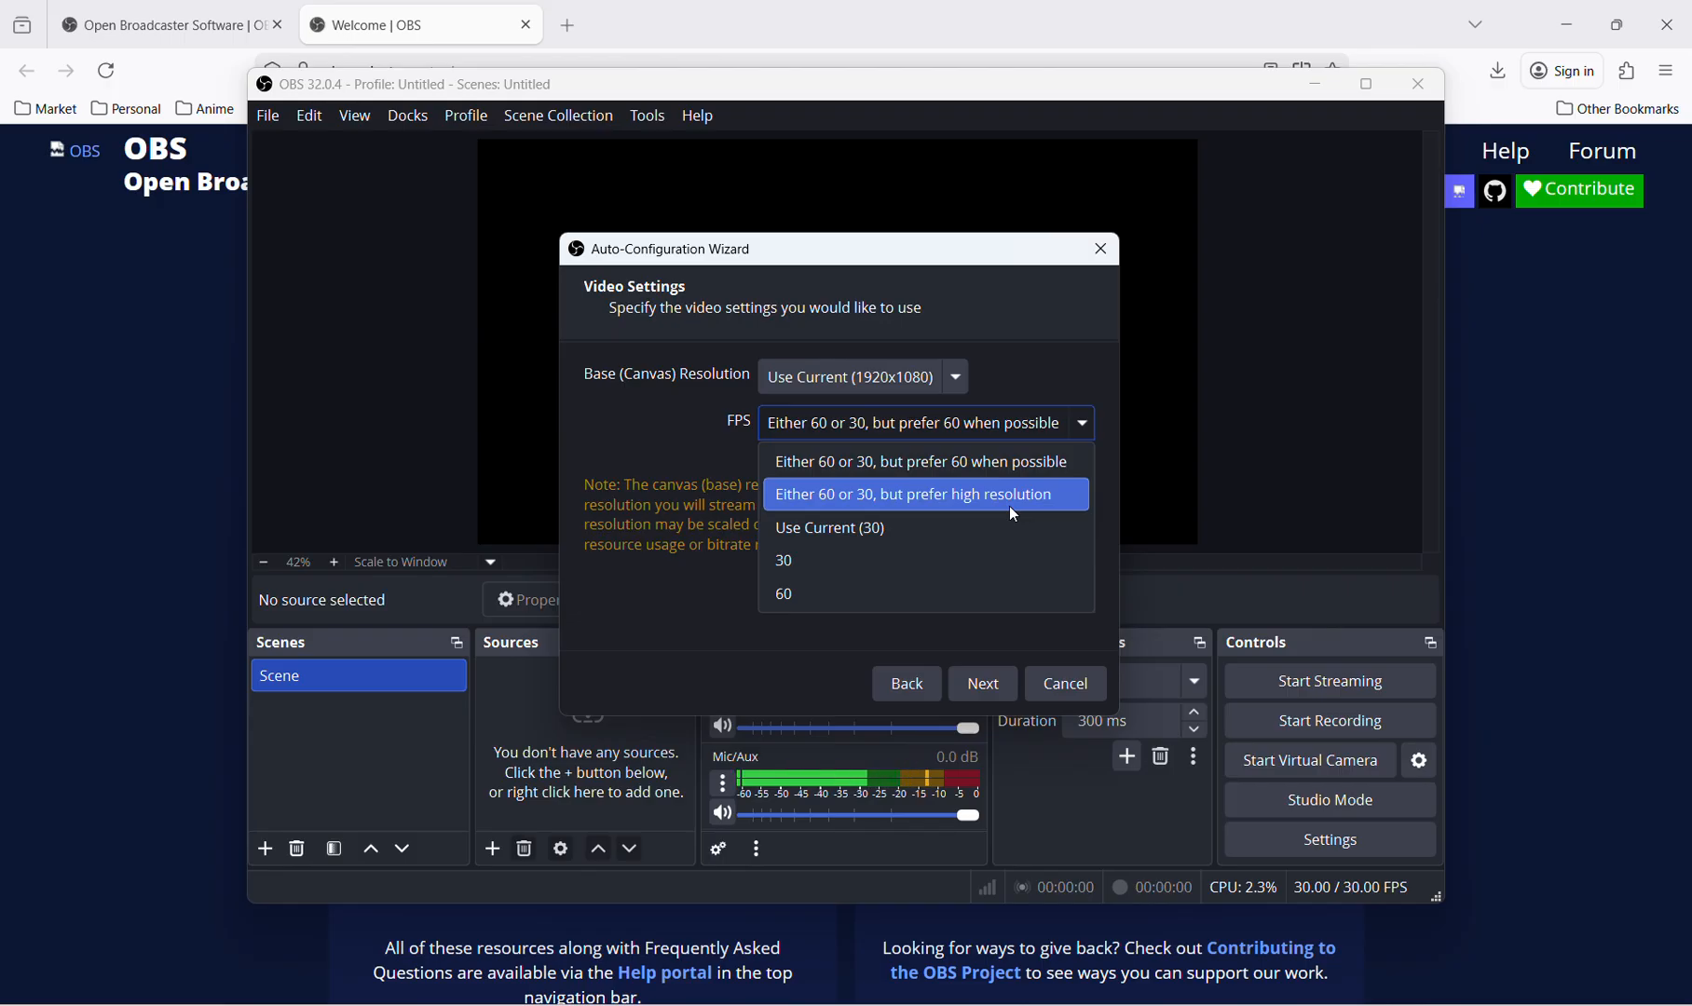
click(1038, 334)
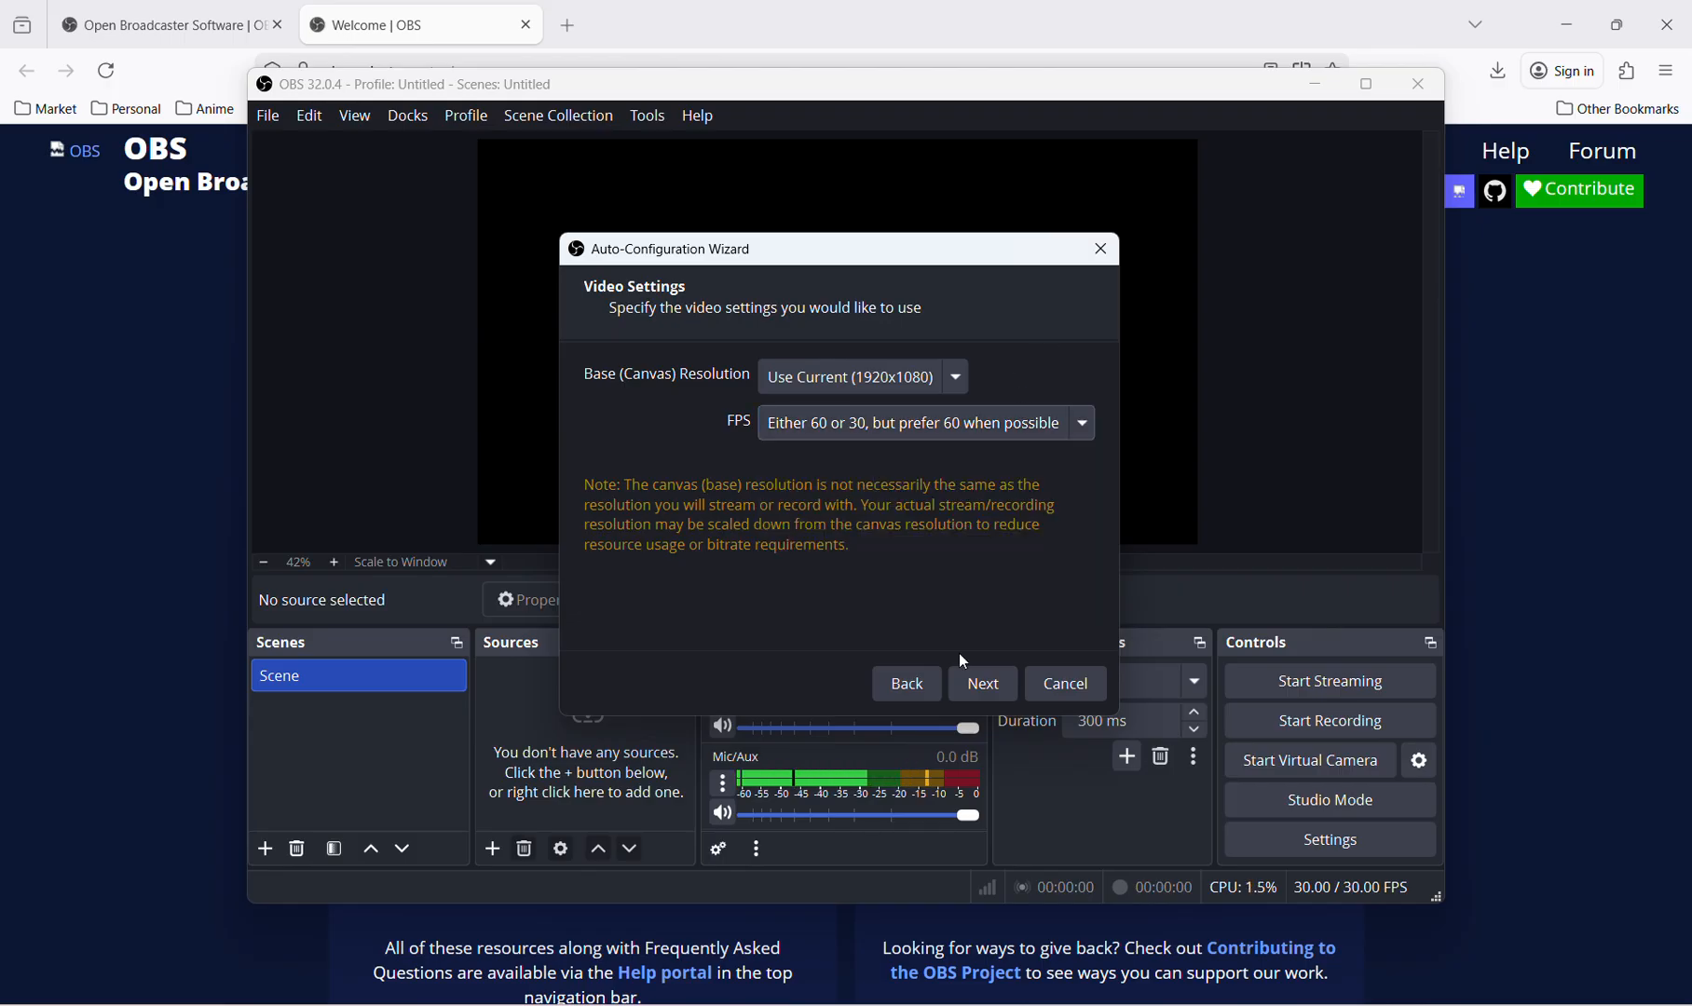
click(988, 684)
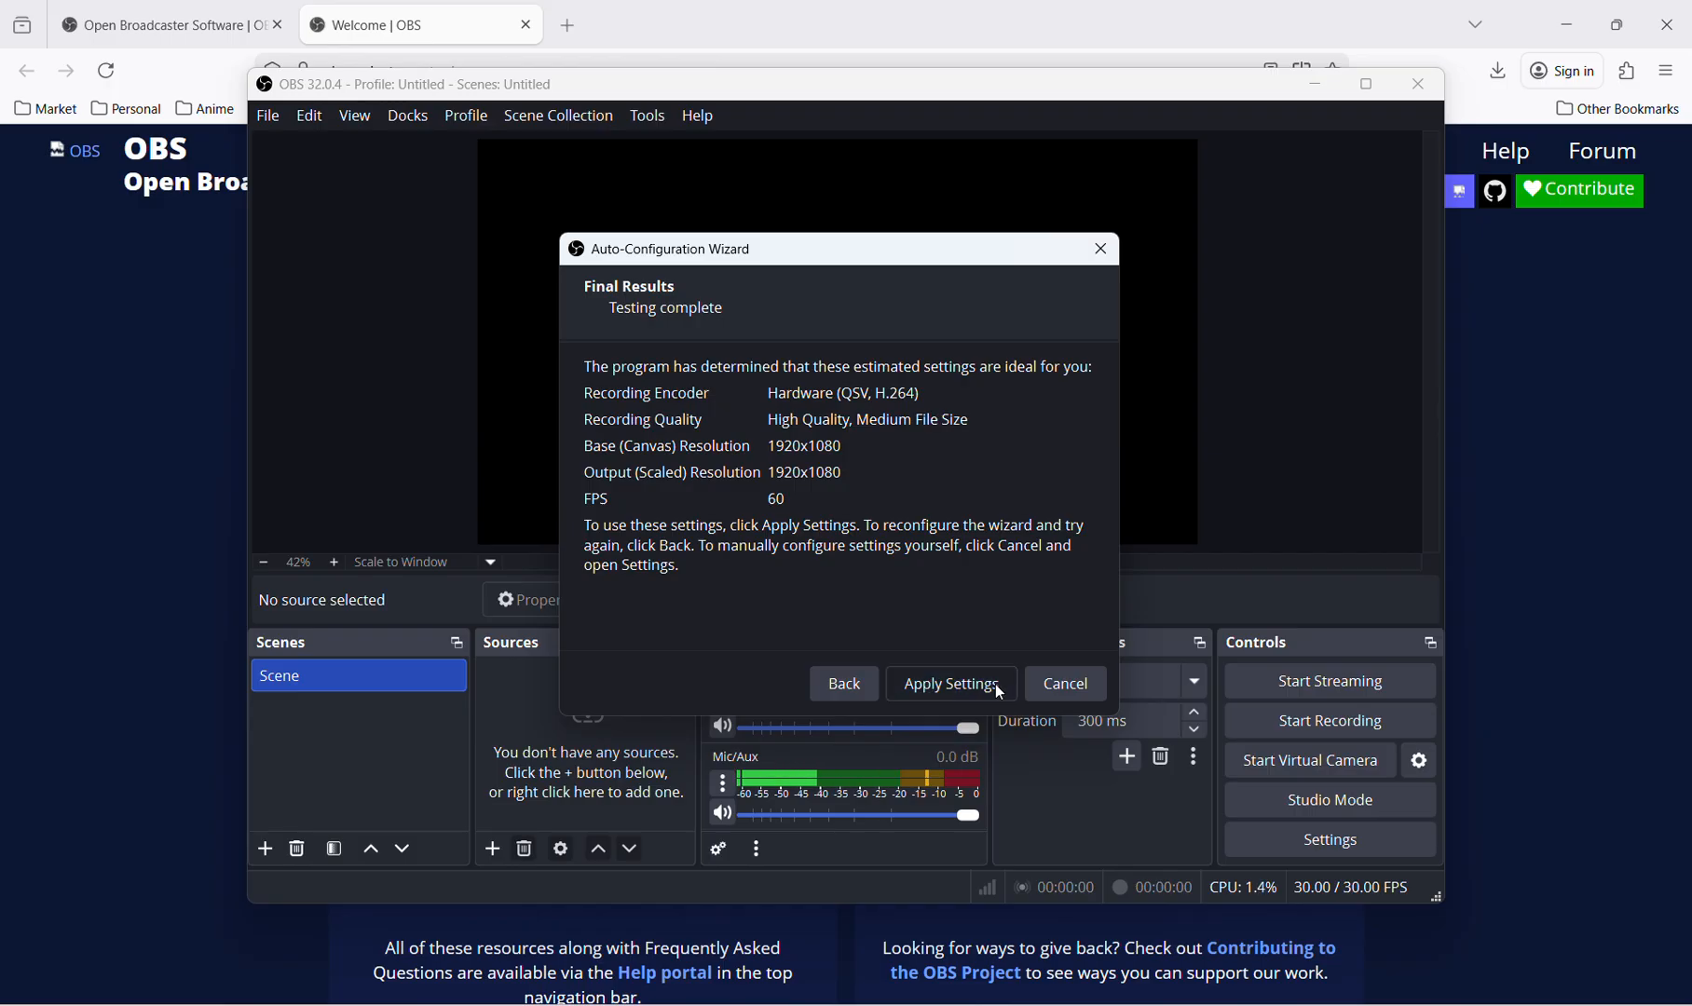
click(997, 686)
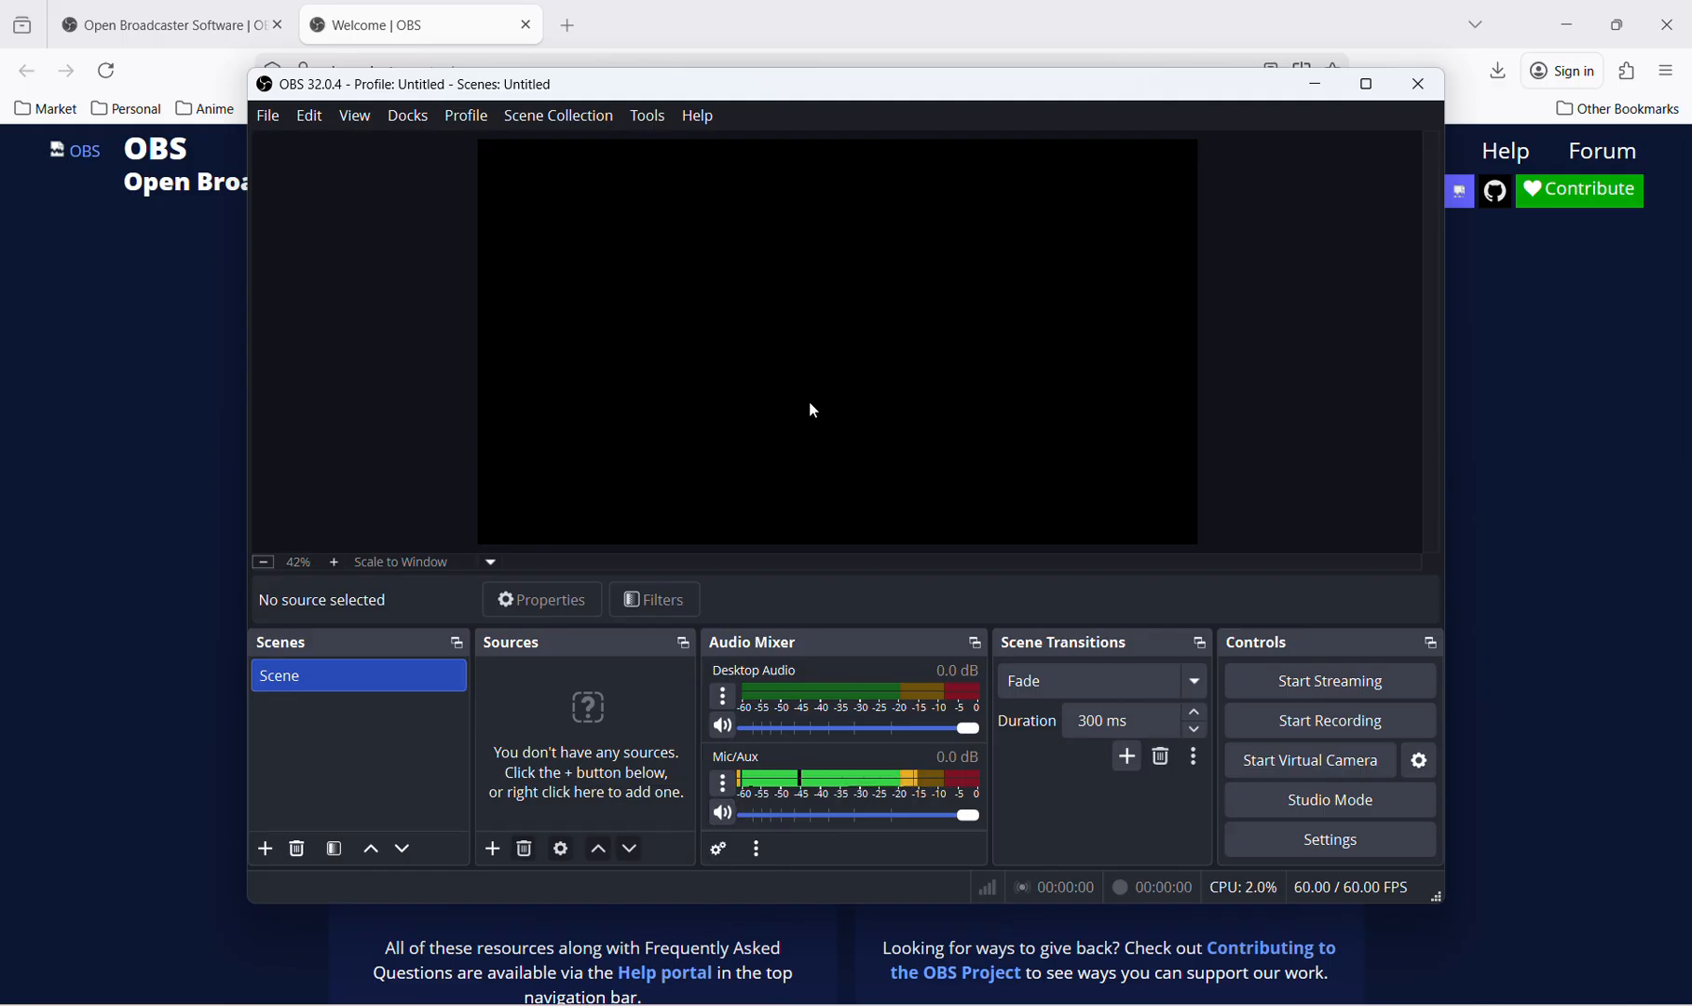
click(1372, 88)
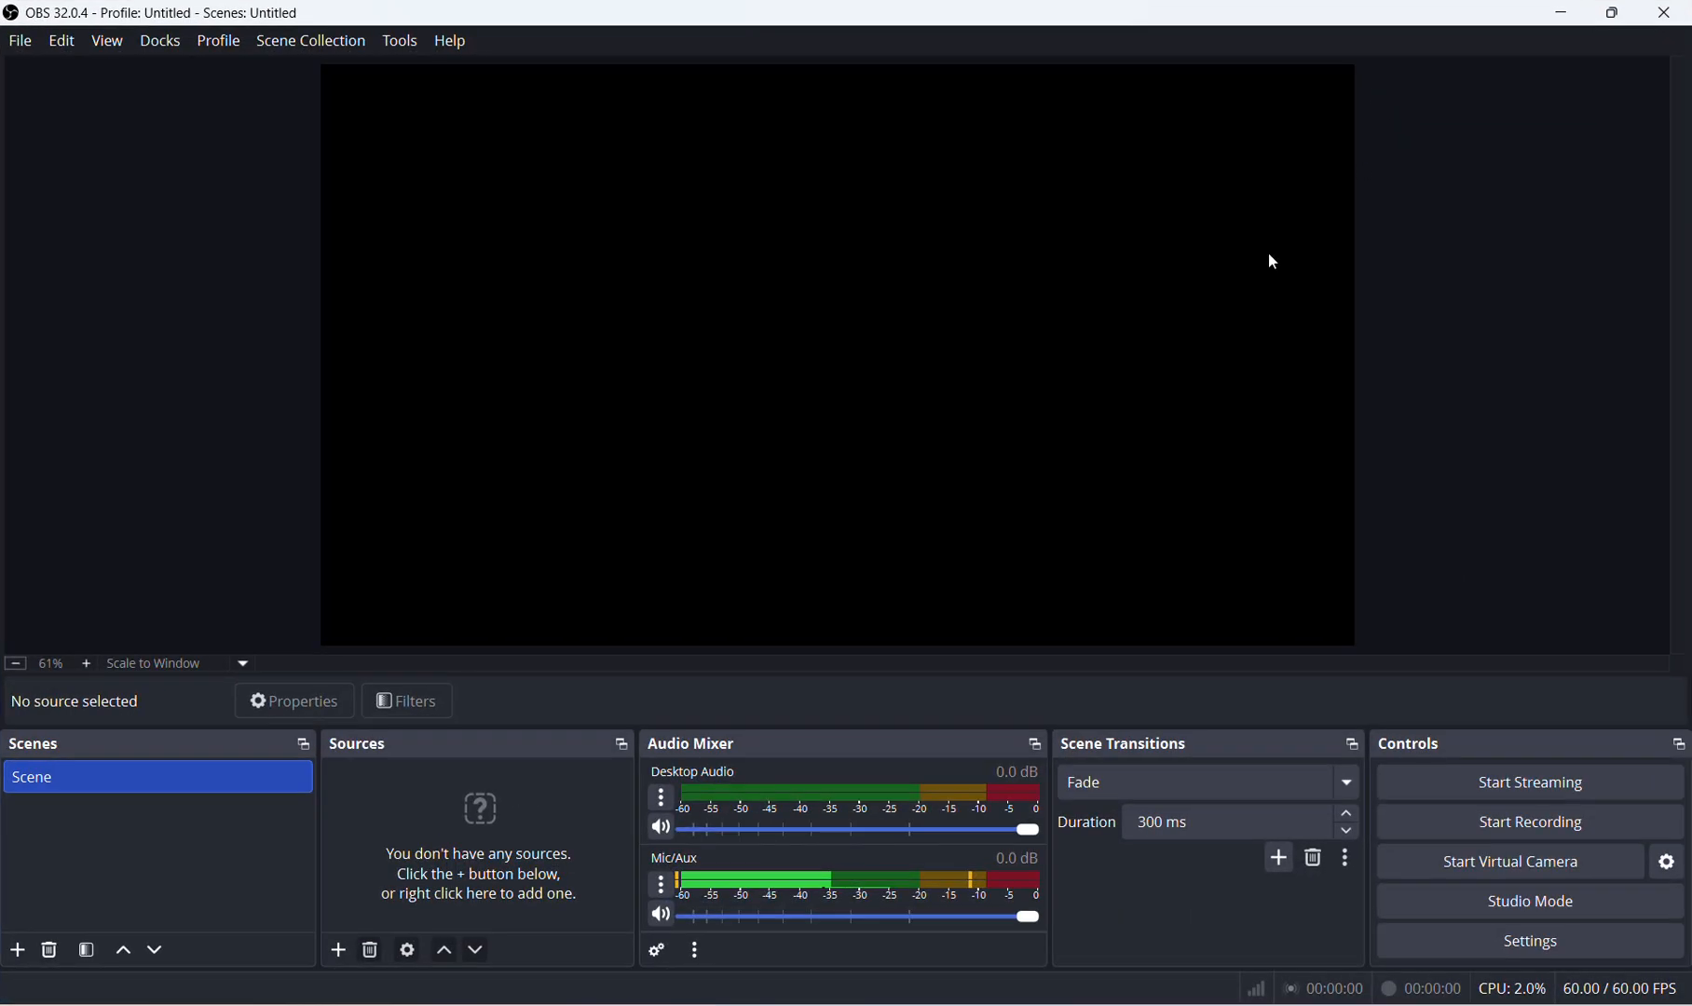
Add a Window Capture source named Browser and set it to capture the Mozilla Firefox window.
click(341, 951)
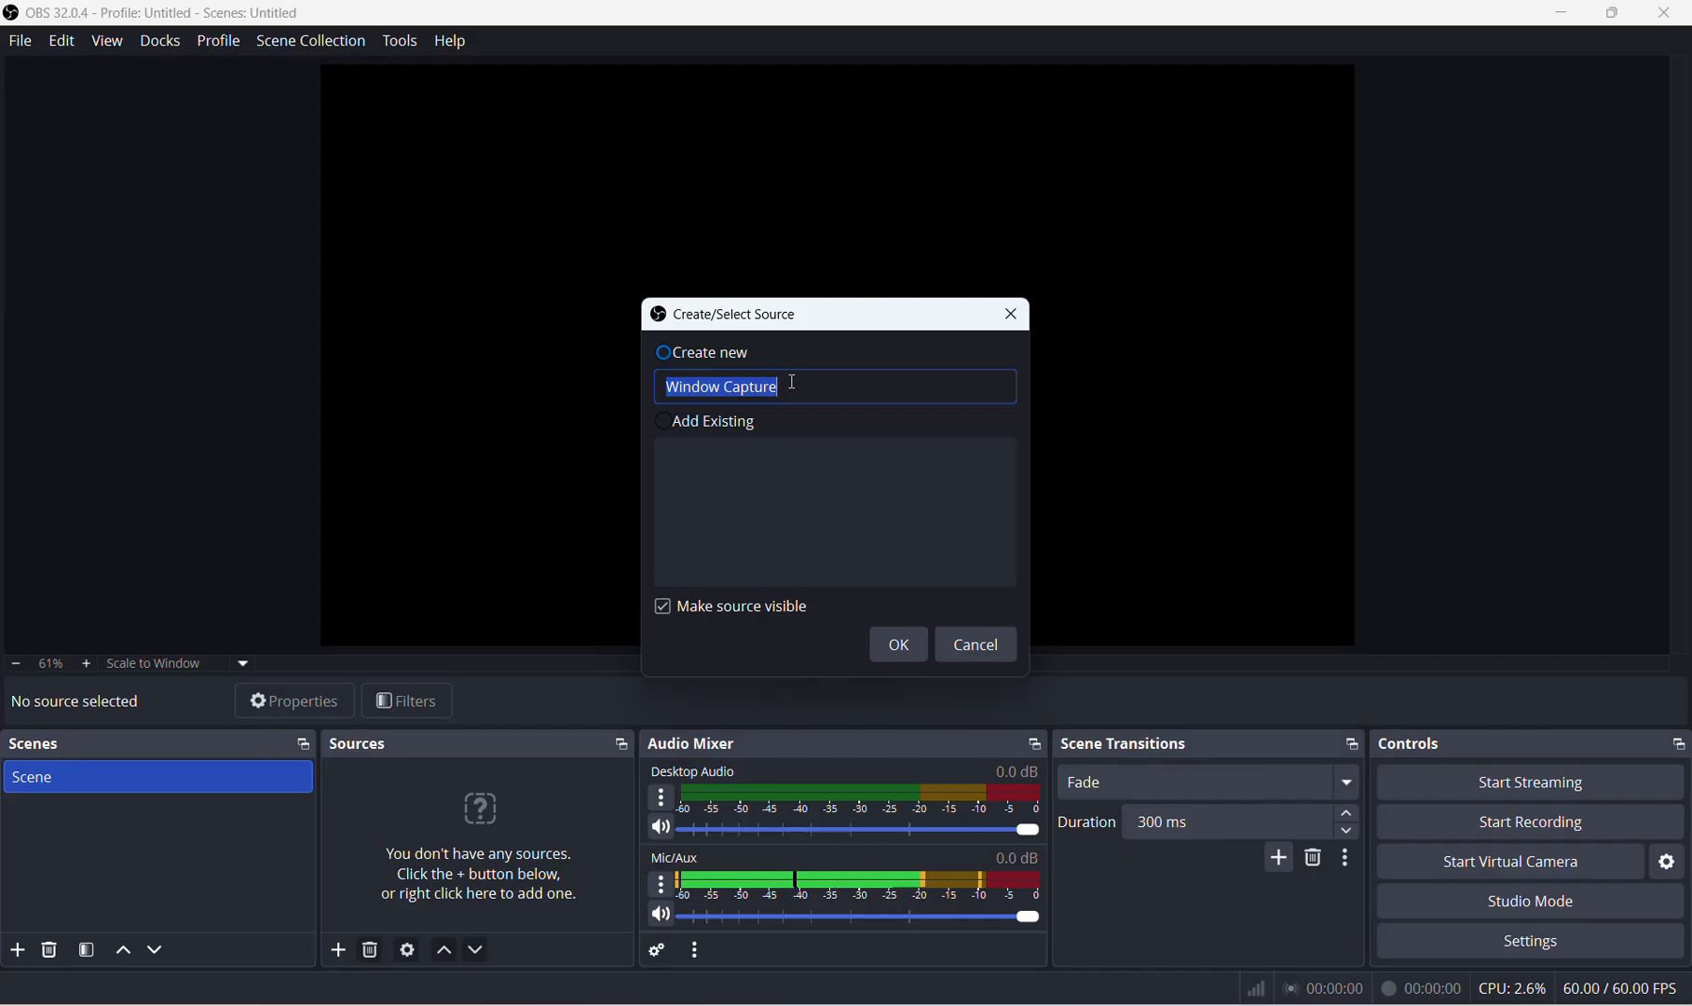
text(Bro)
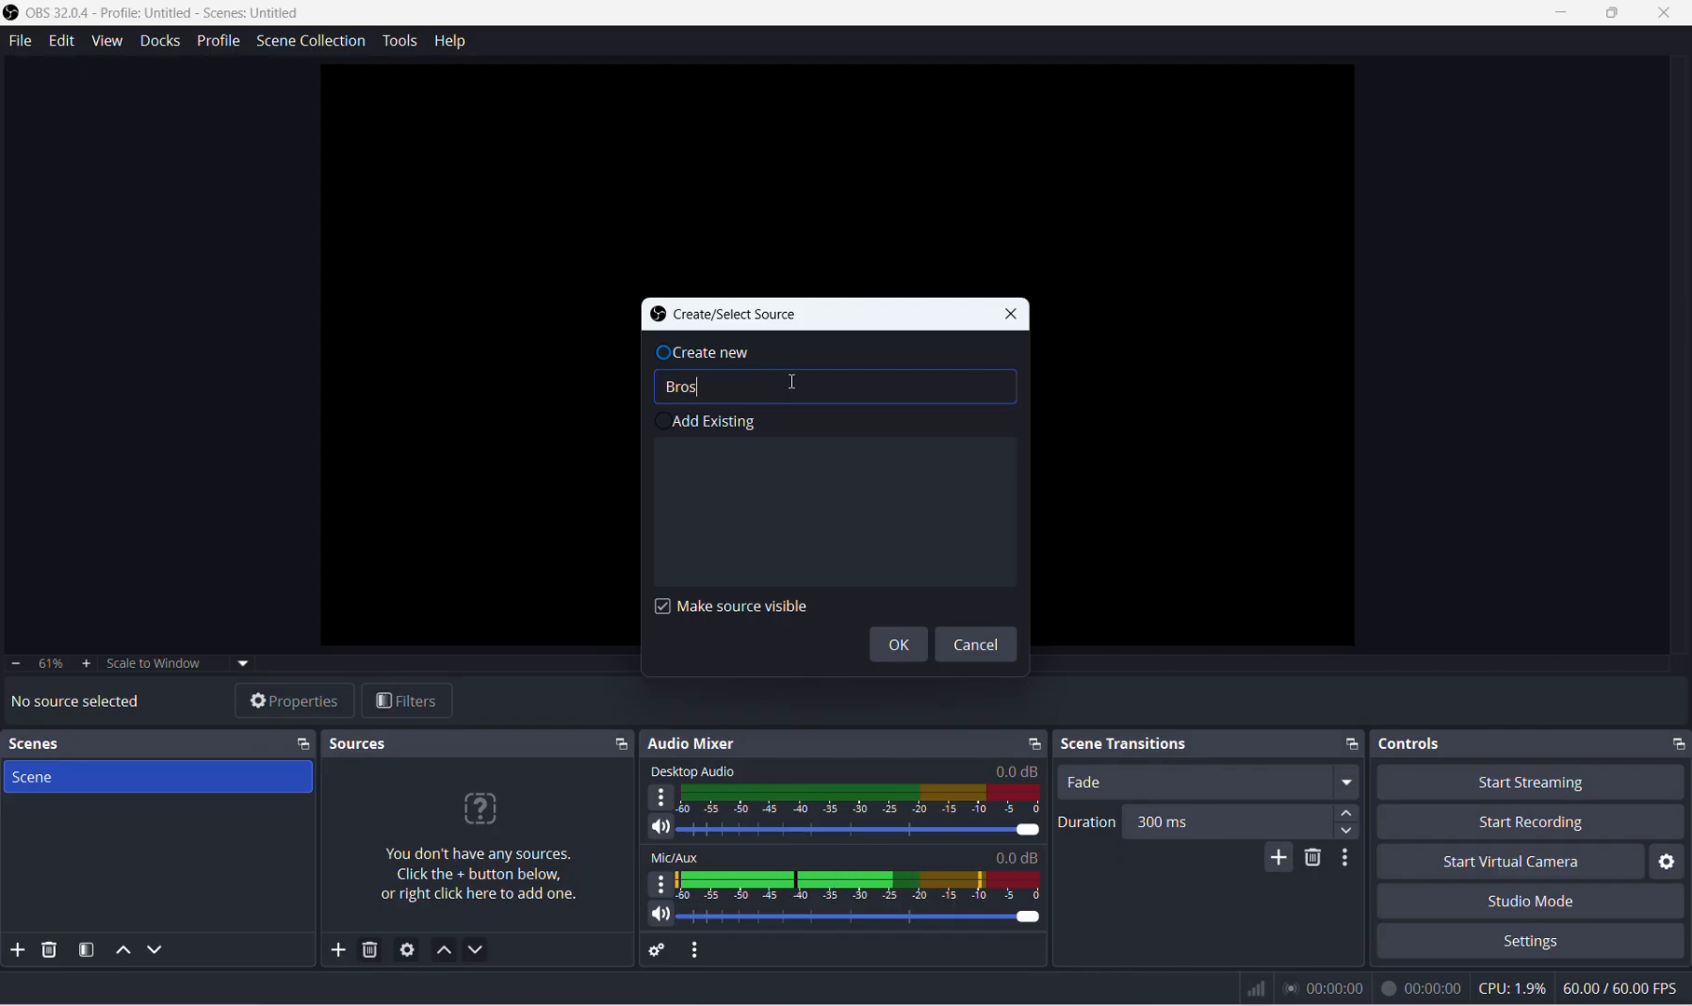
text(wser)
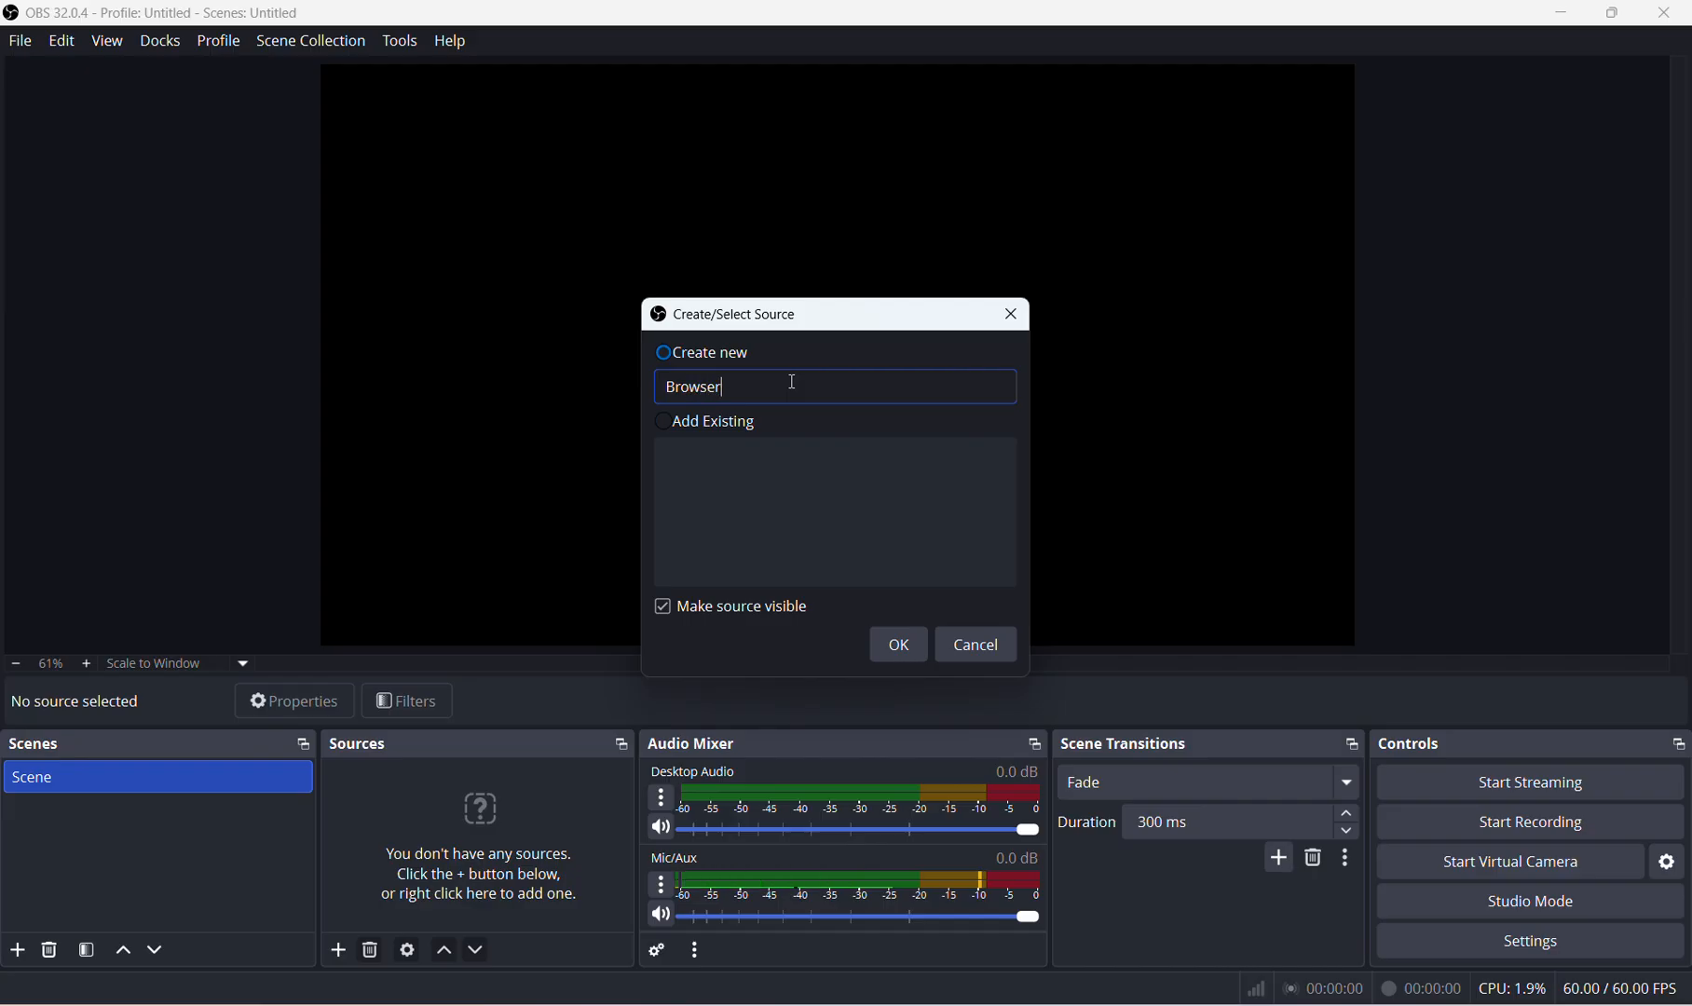
click(898, 644)
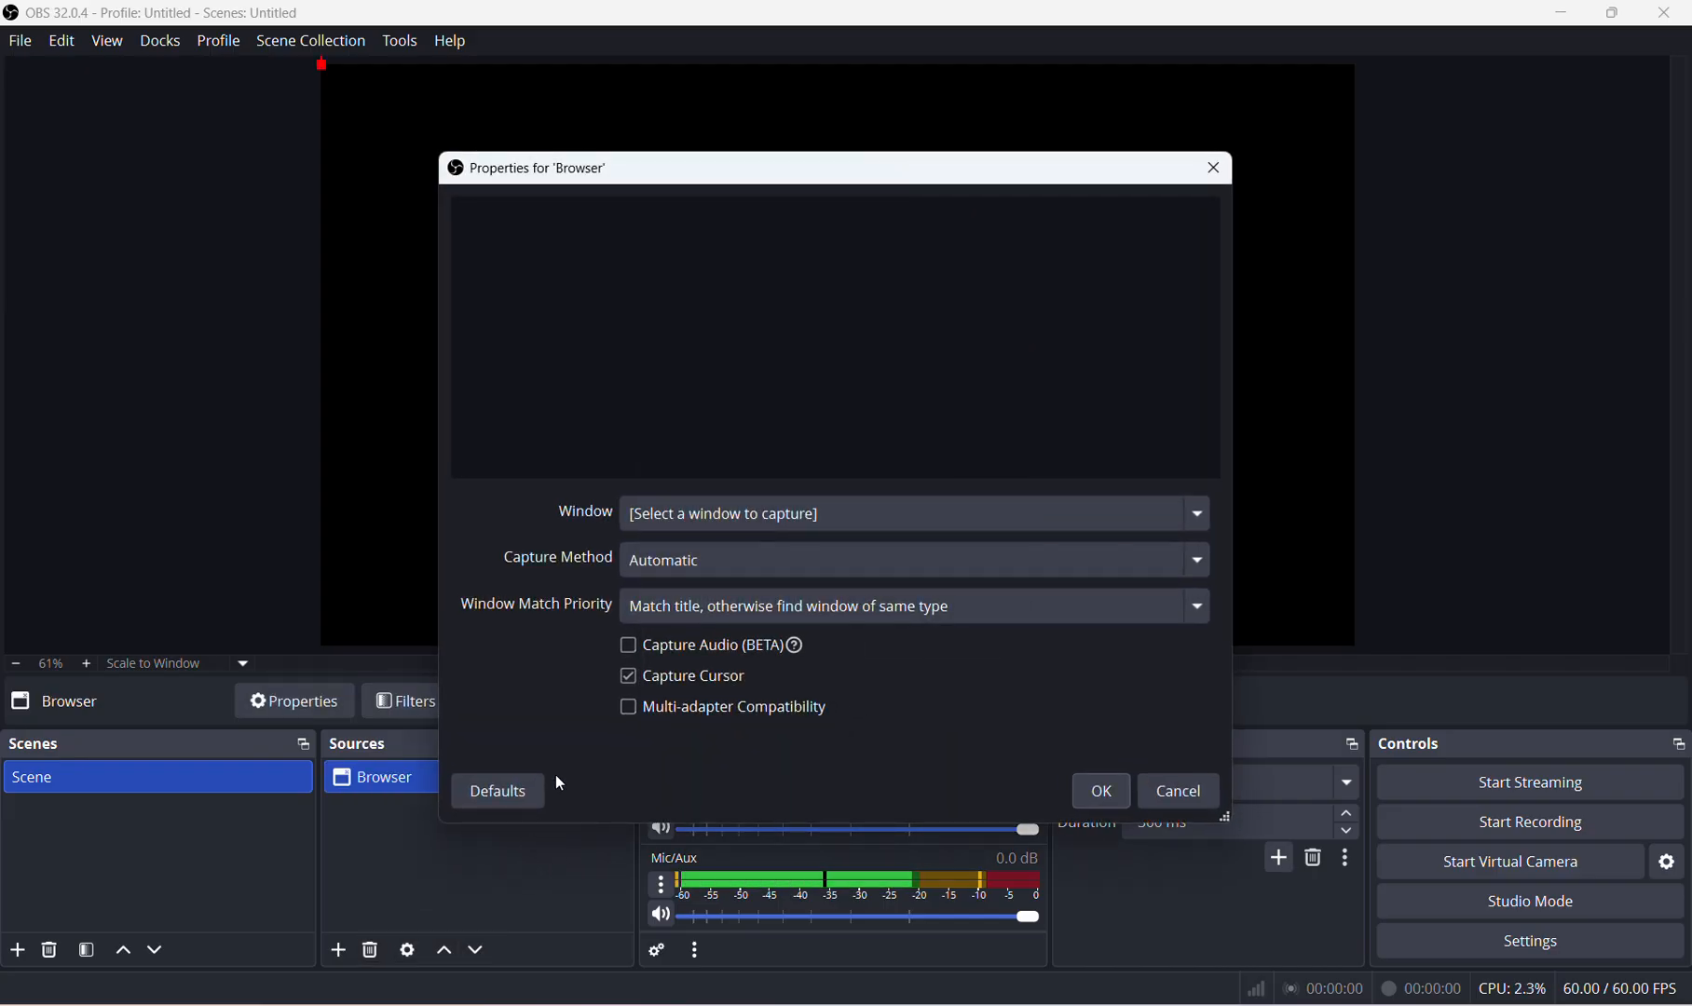
click(777, 506)
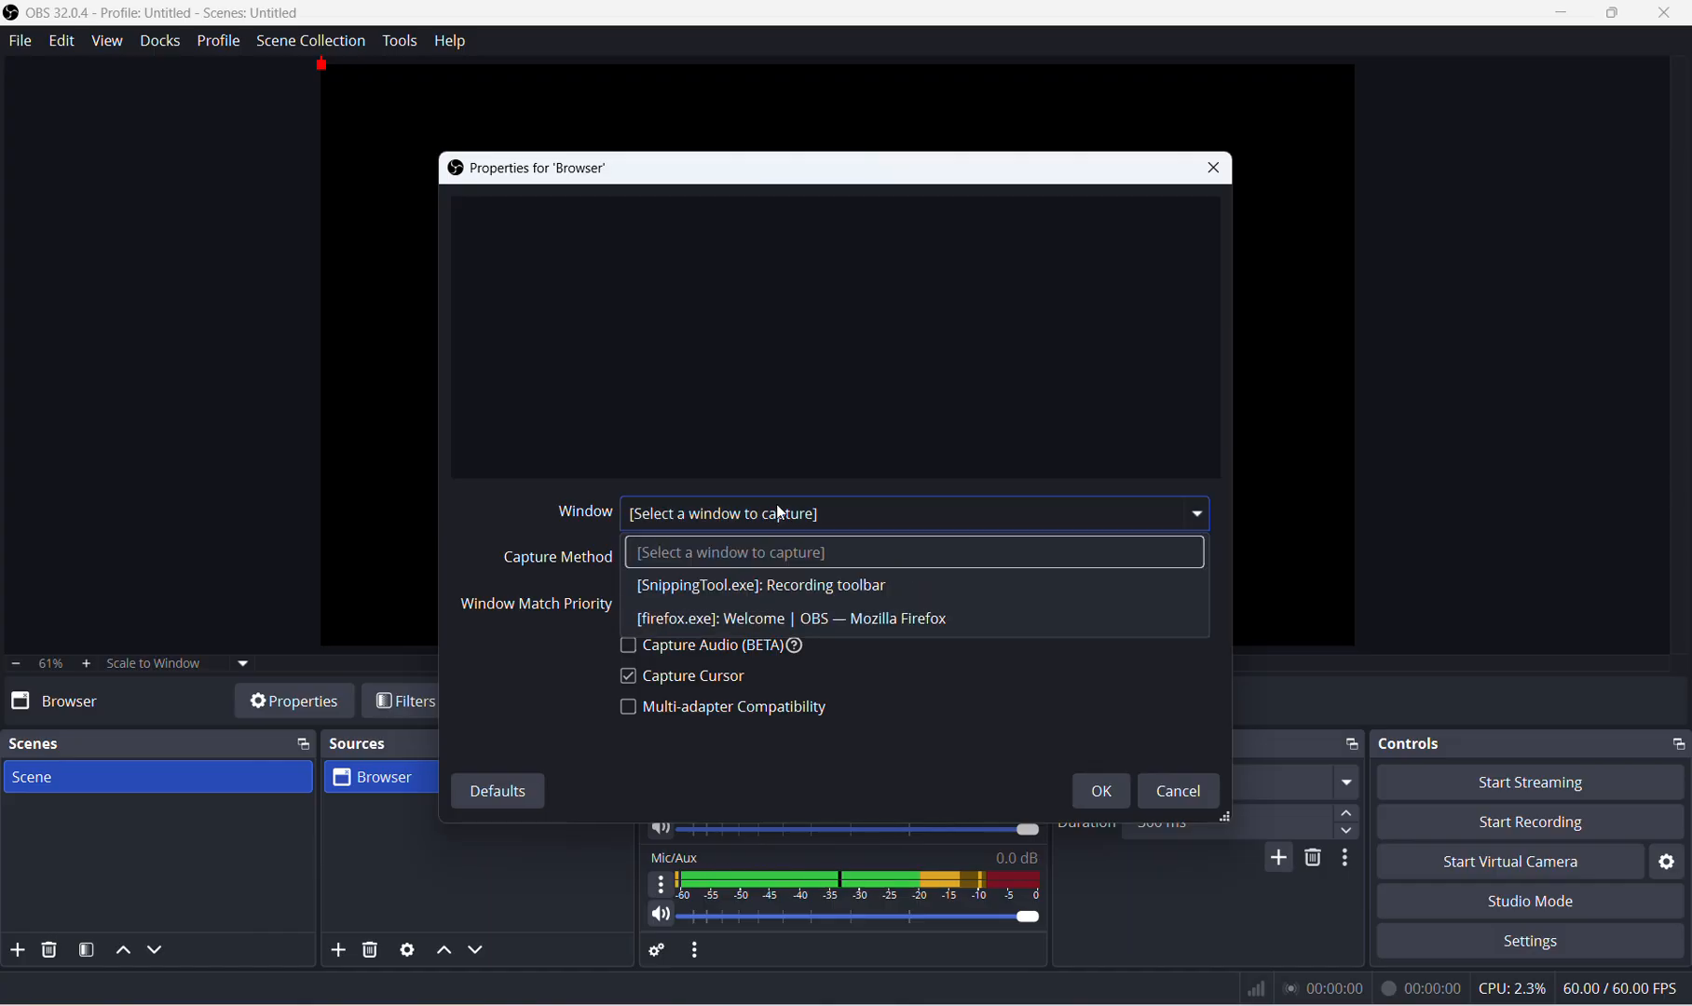
click(773, 623)
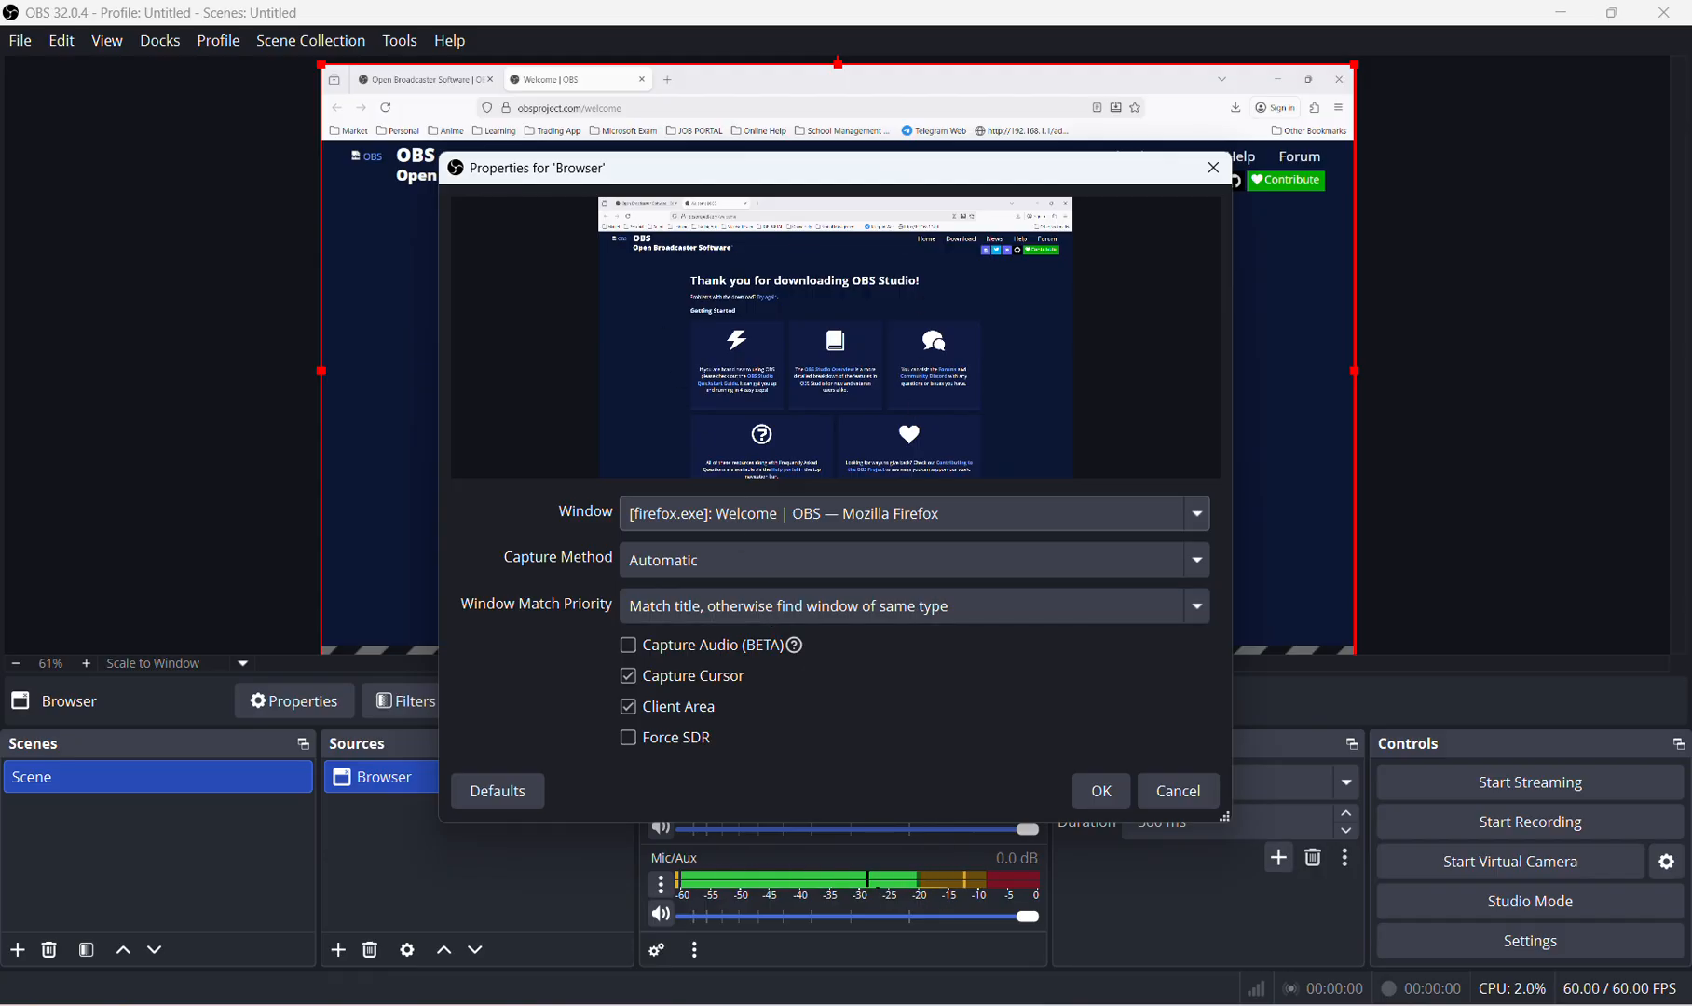
Move a File Explorer window over the preview to test the window capture, close it, and confirm the Browser source's properties.
key(alt+Tab)
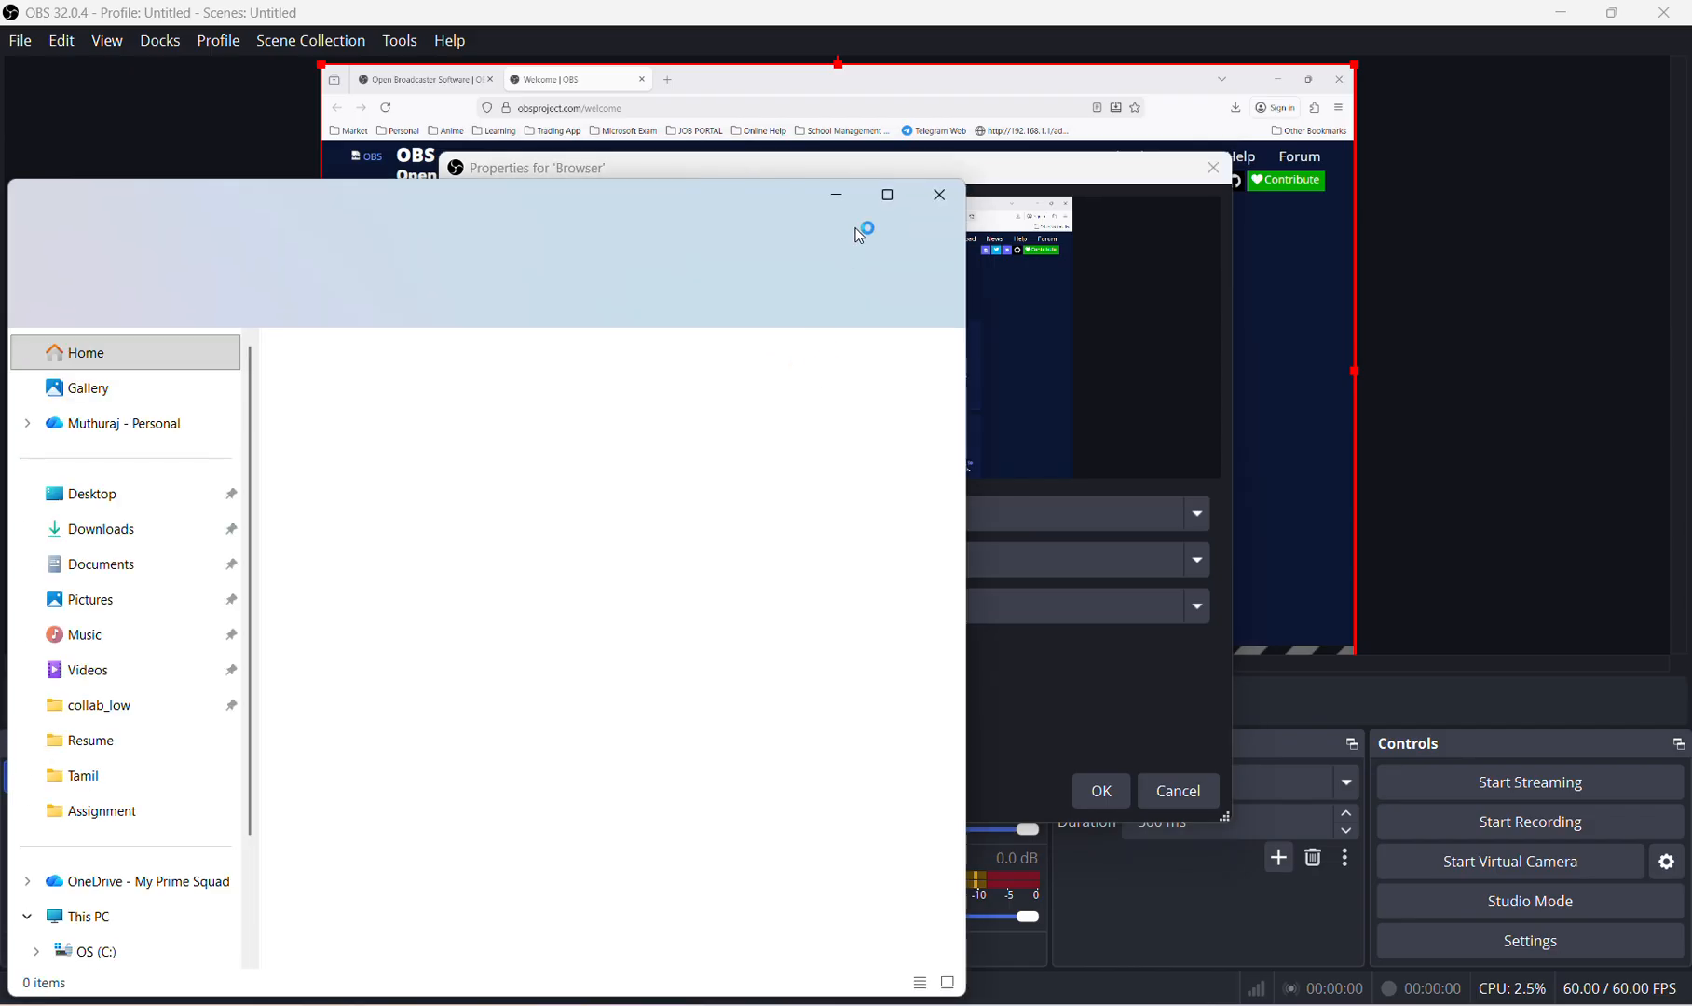
drag(701, 198, 806, 545)
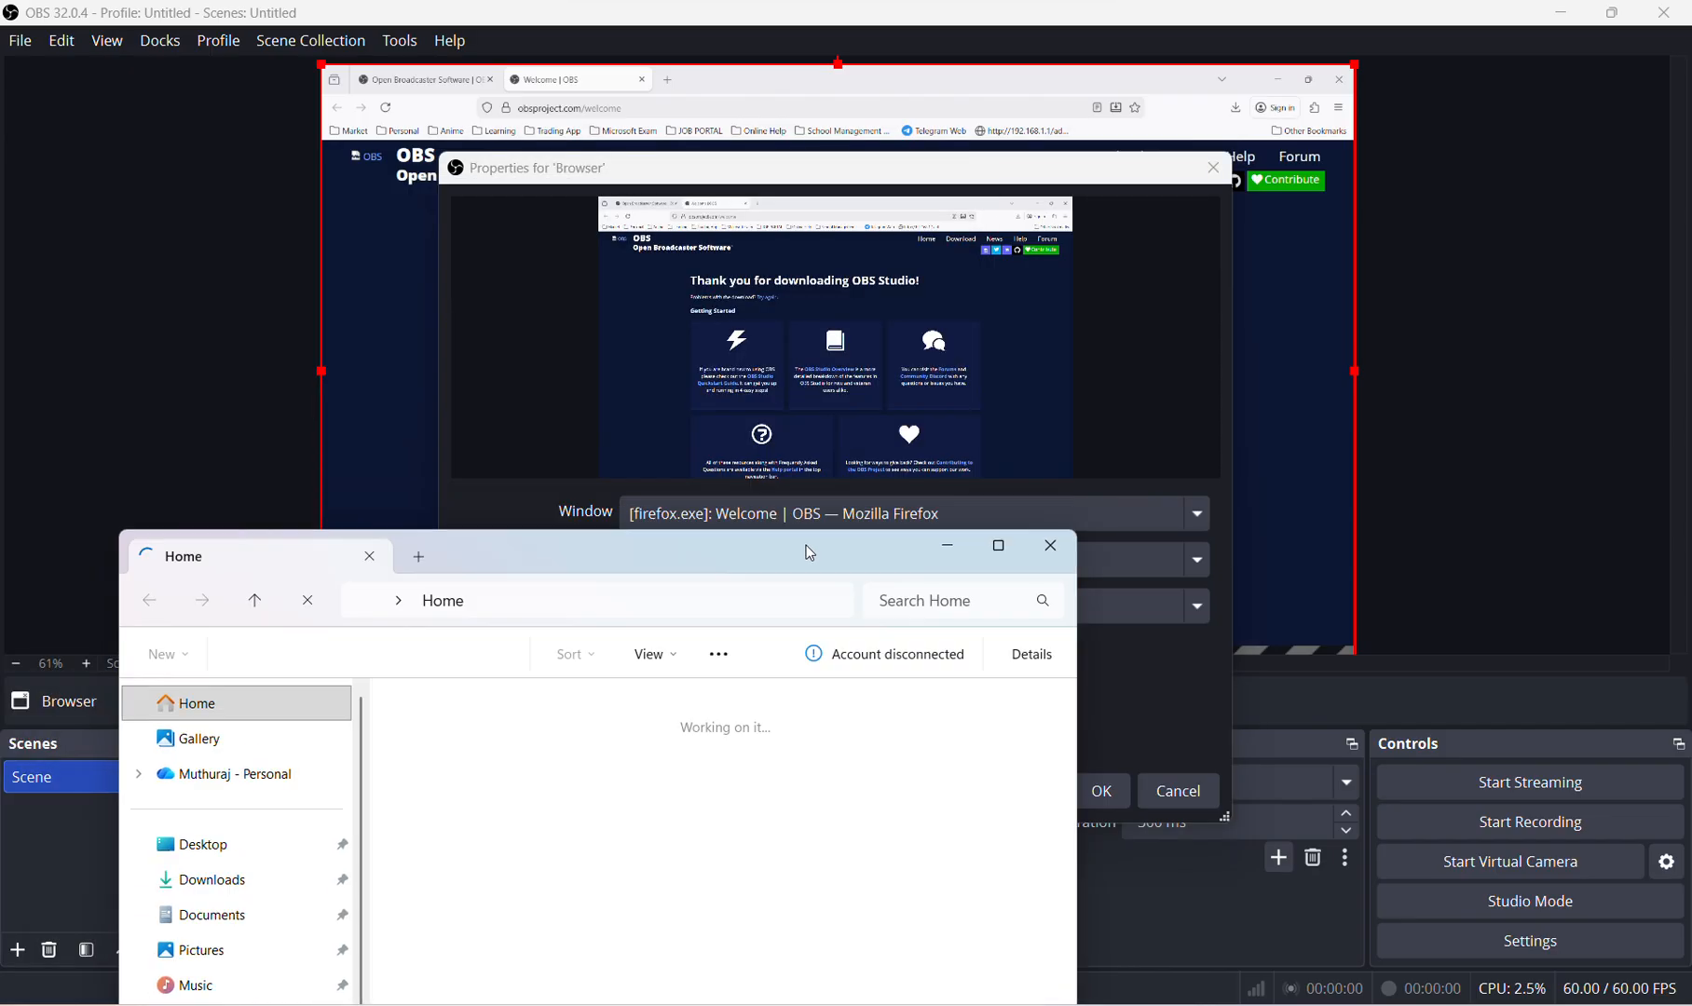
click(1054, 555)
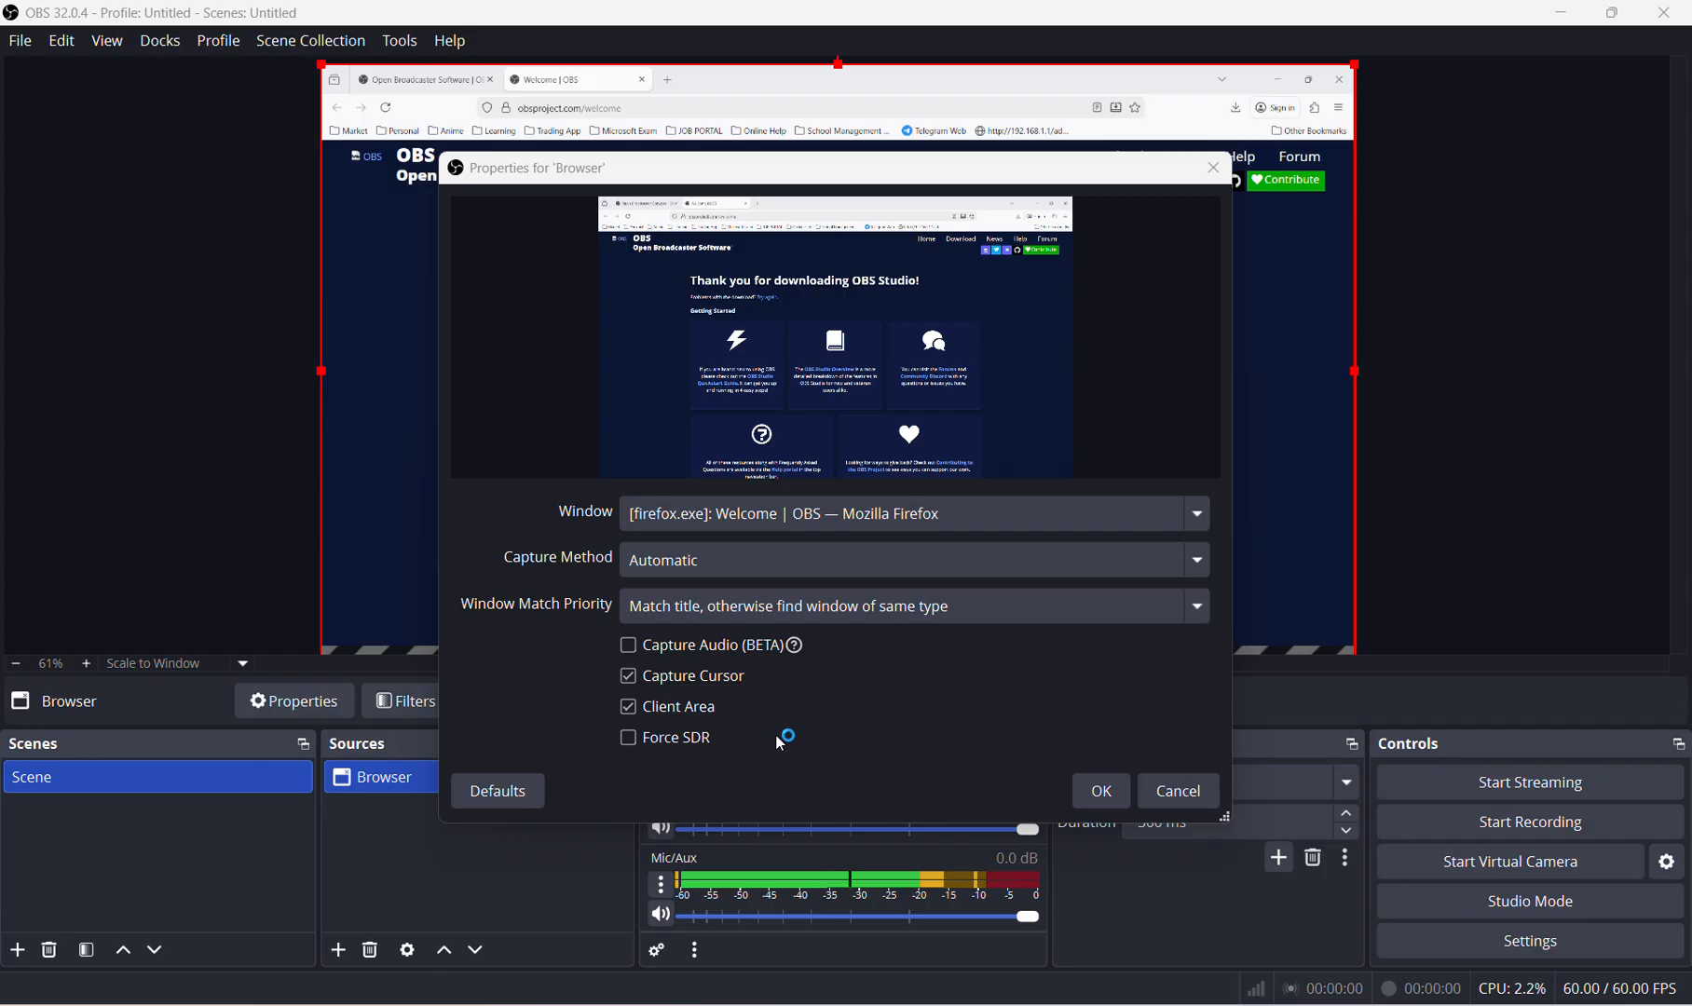
click(1101, 791)
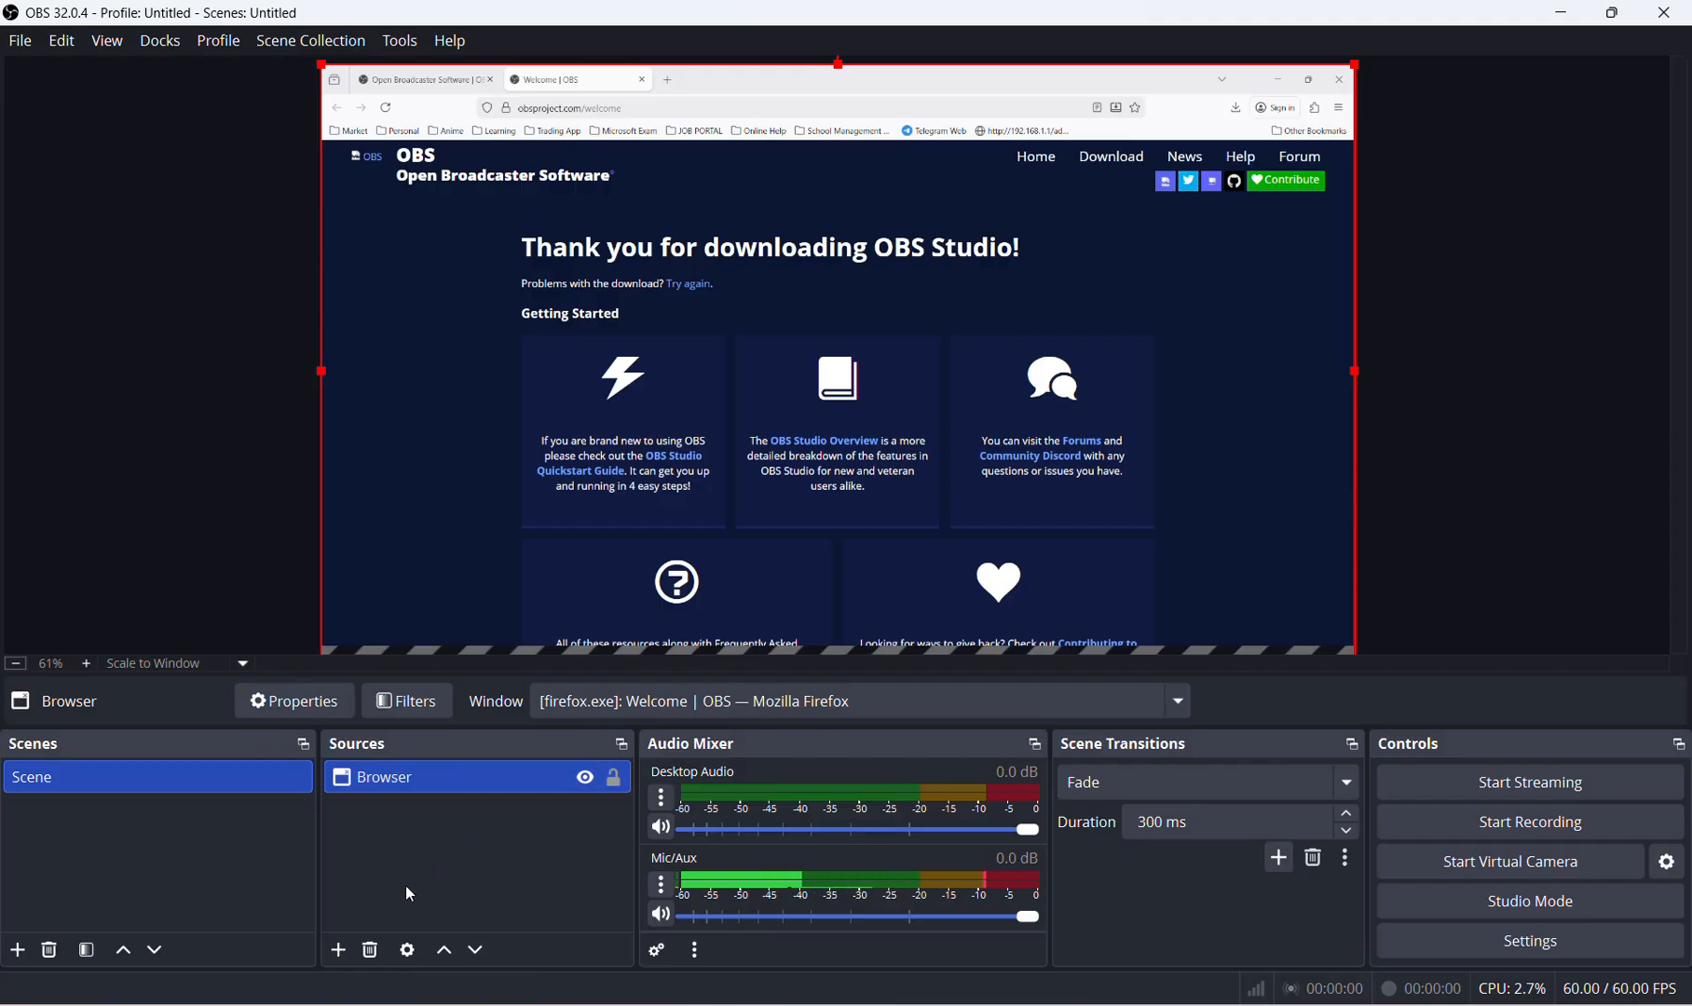
Remove the Browser source from the scene and confirm the deletion.
right_click(438, 774)
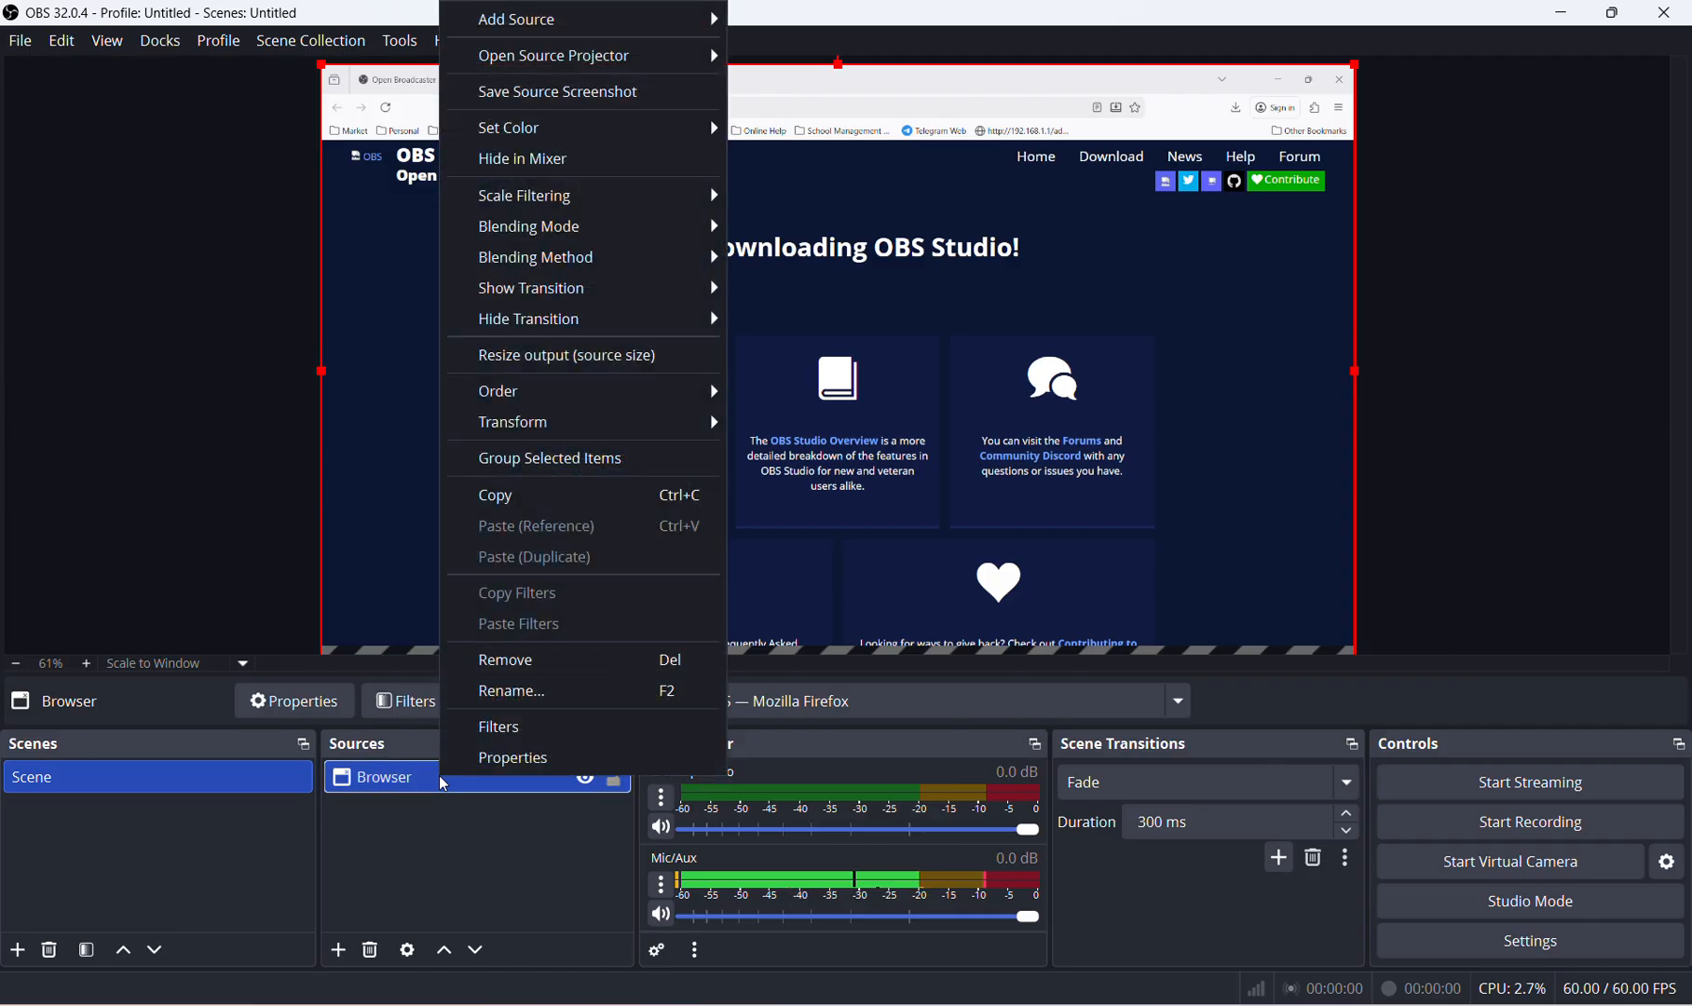
click(568, 659)
click(910, 524)
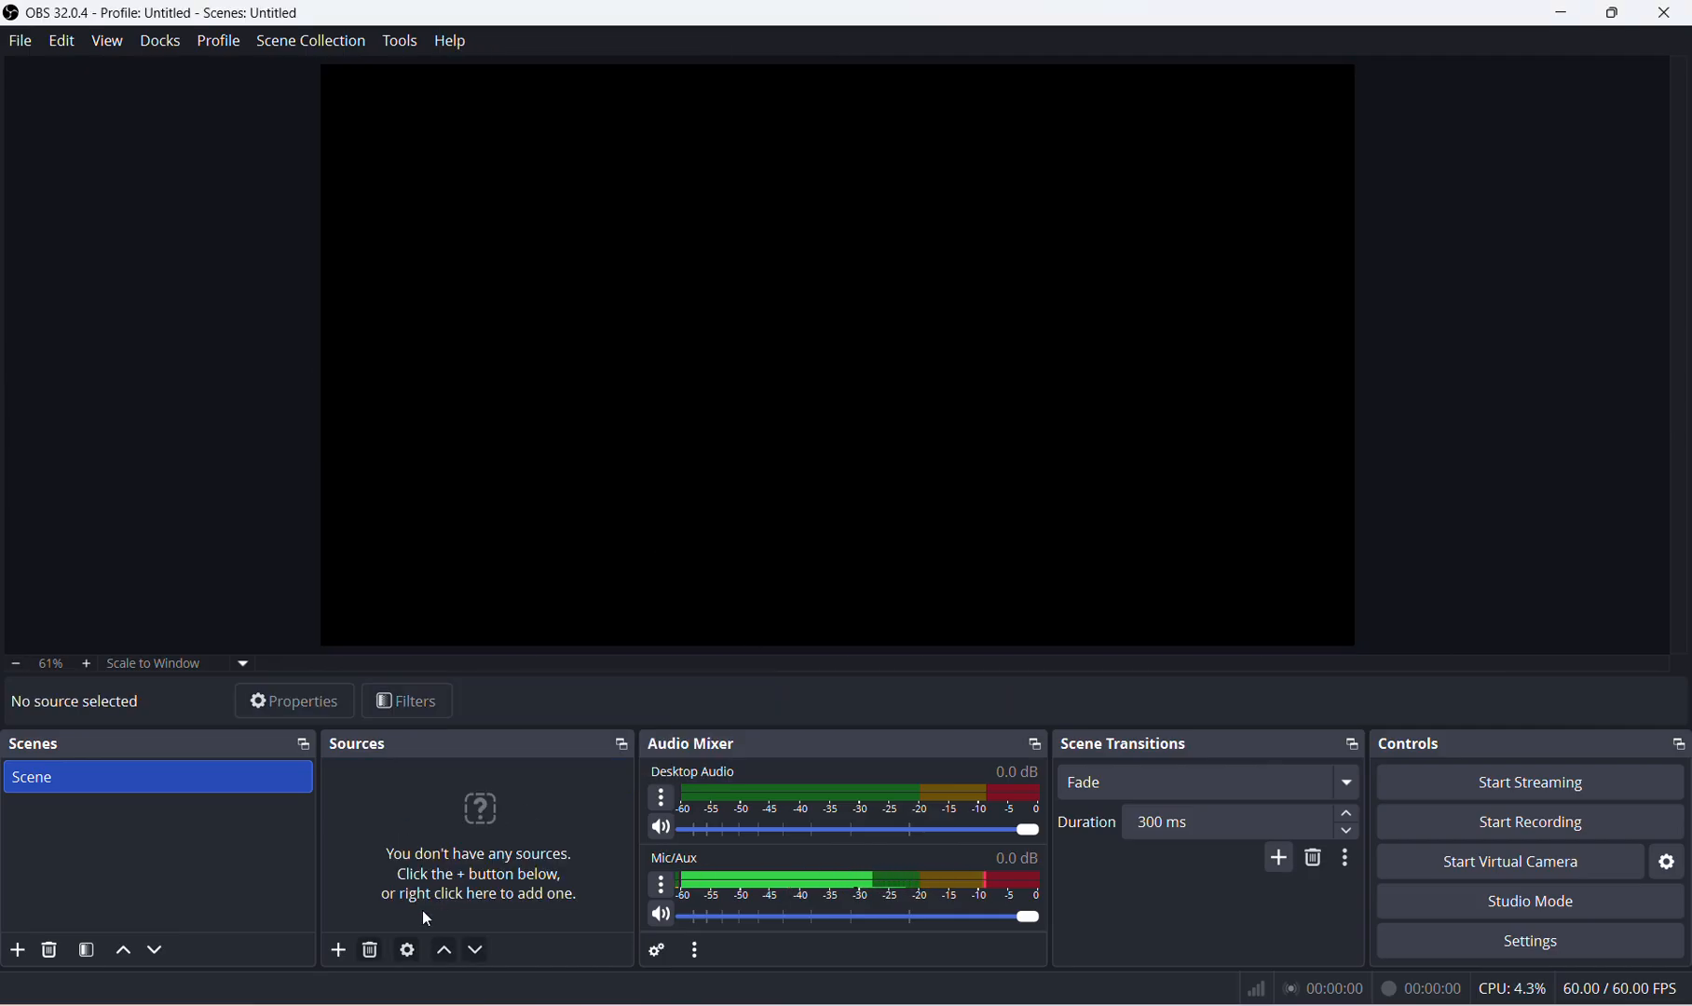
Add a Display Capture source with its default name, capturing the 1920x1200 primary monitor.
click(338, 951)
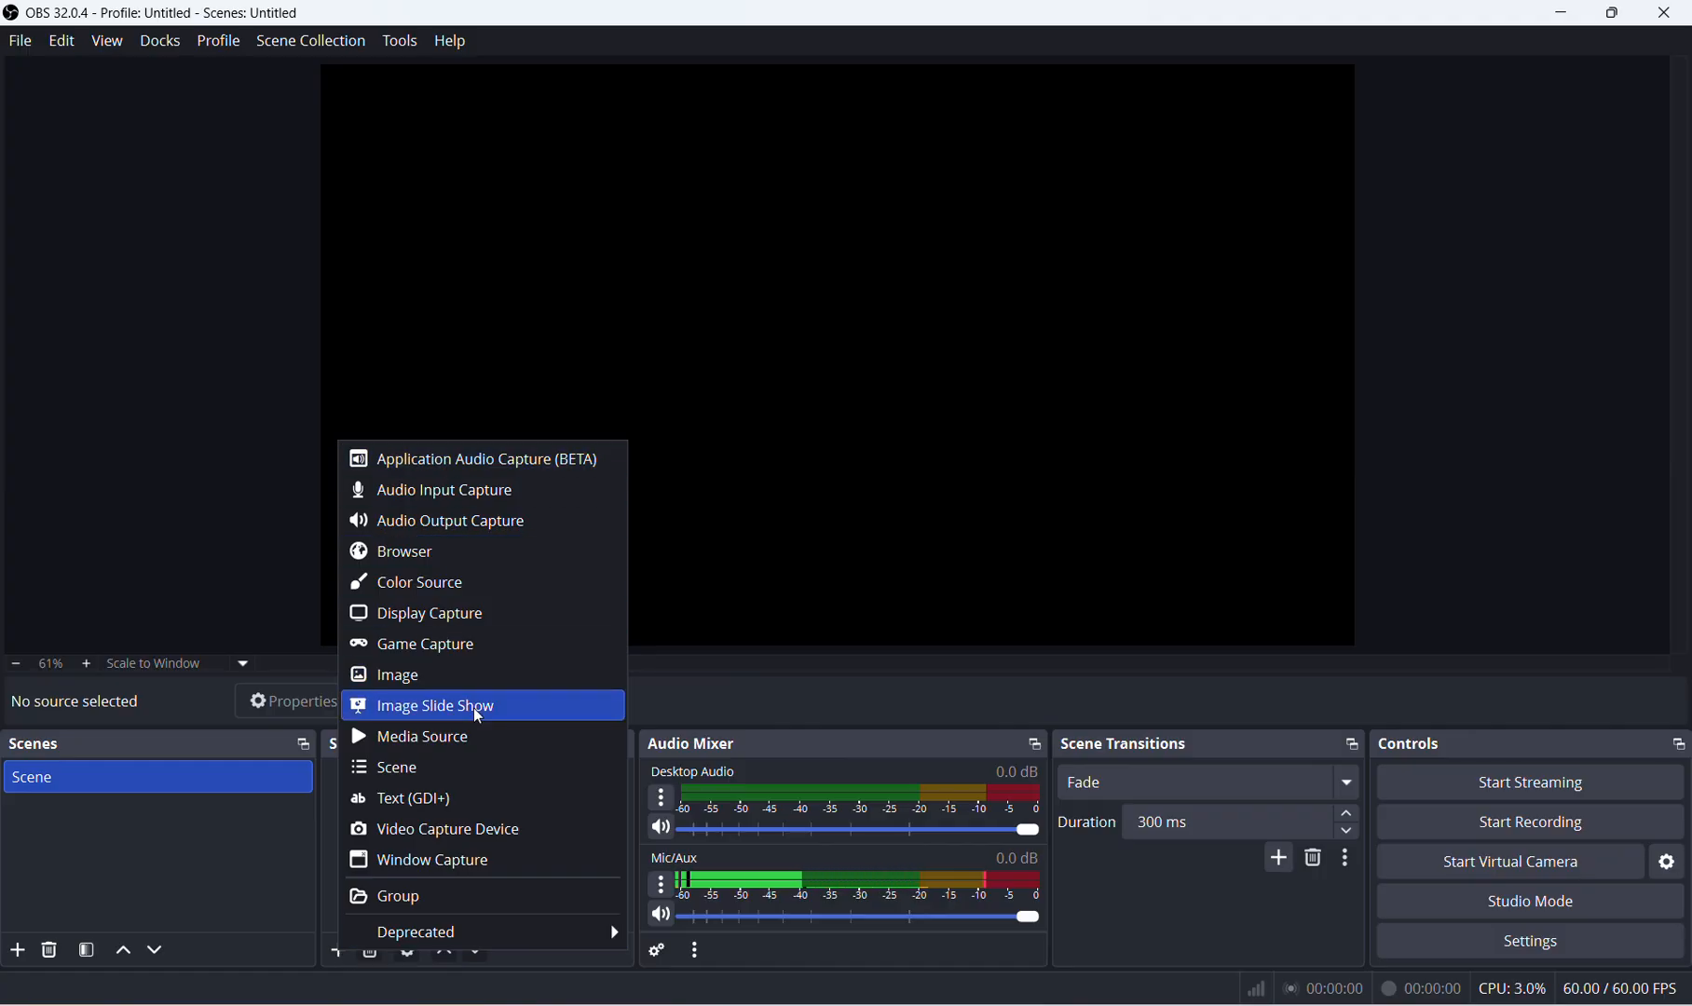
click(505, 613)
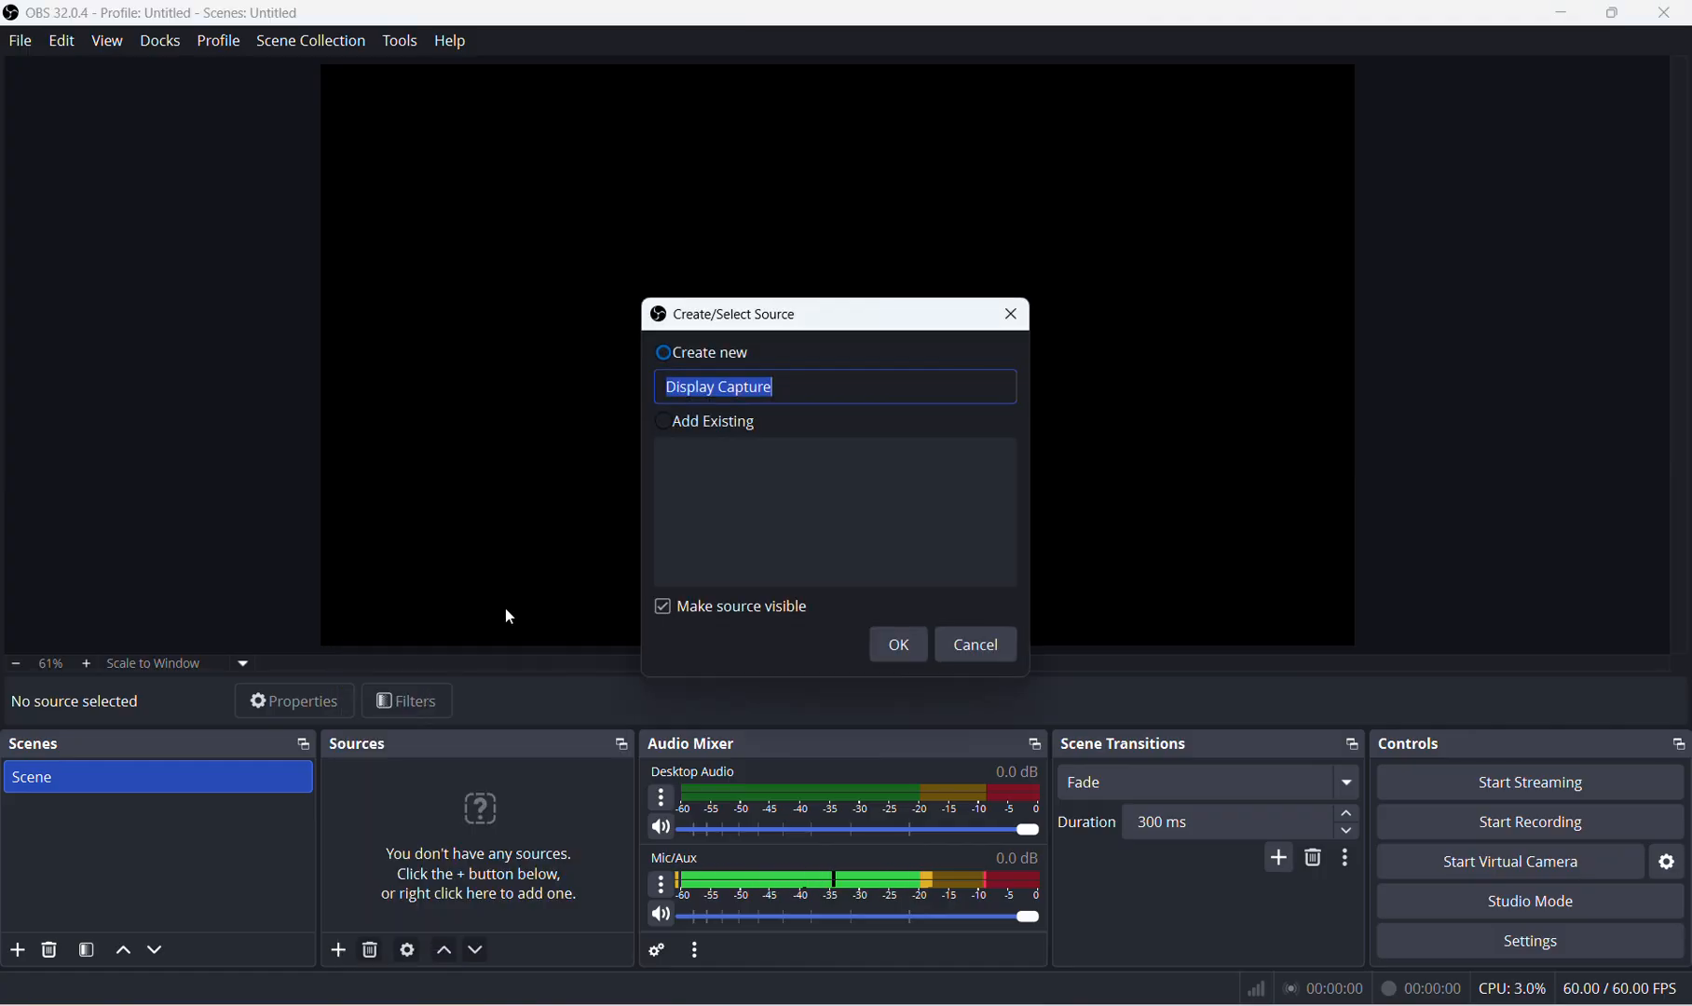
click(925, 652)
click(683, 555)
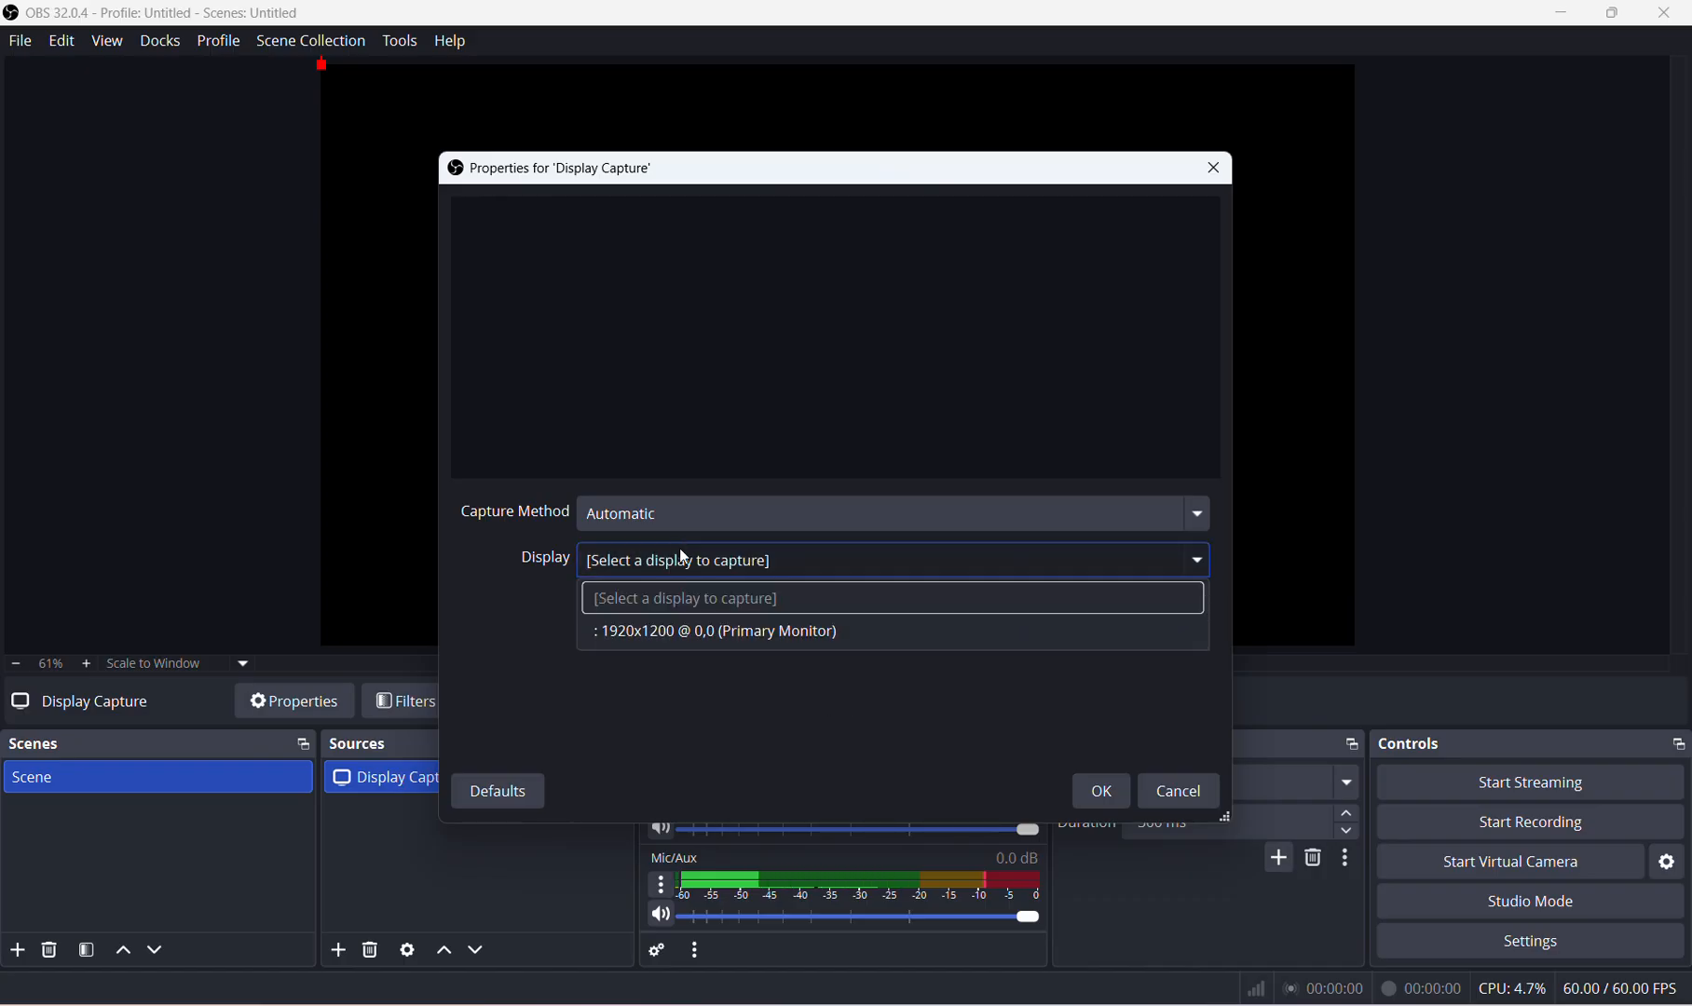
click(702, 631)
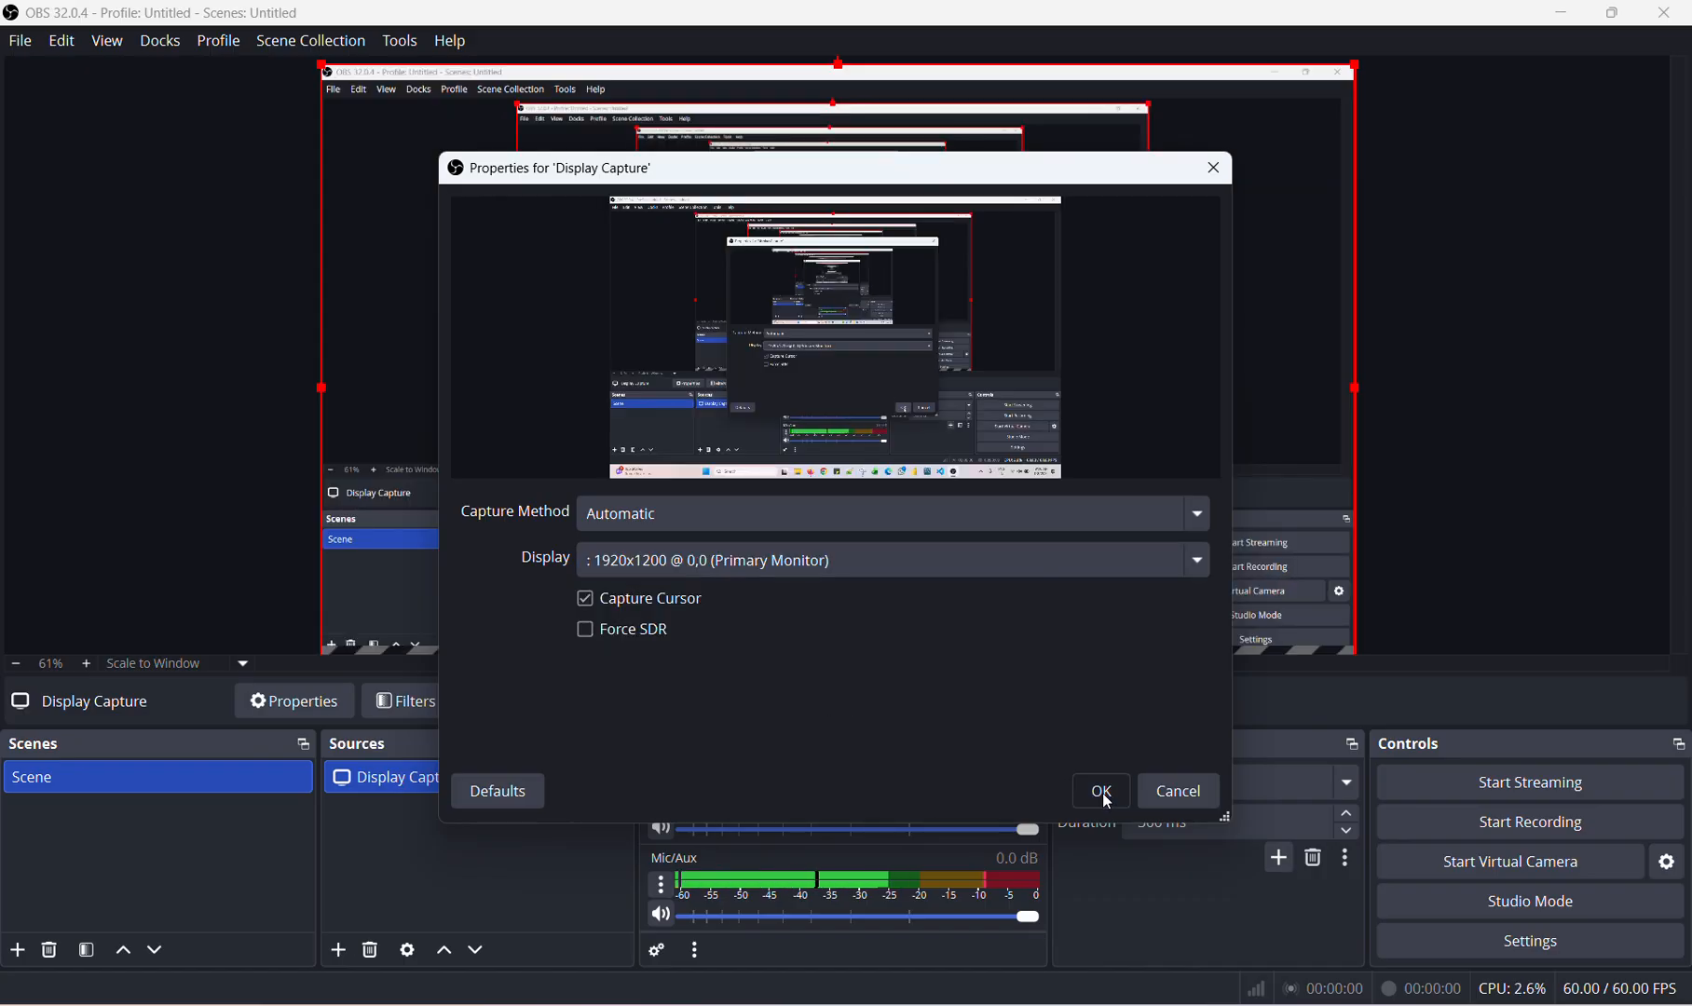
click(1102, 792)
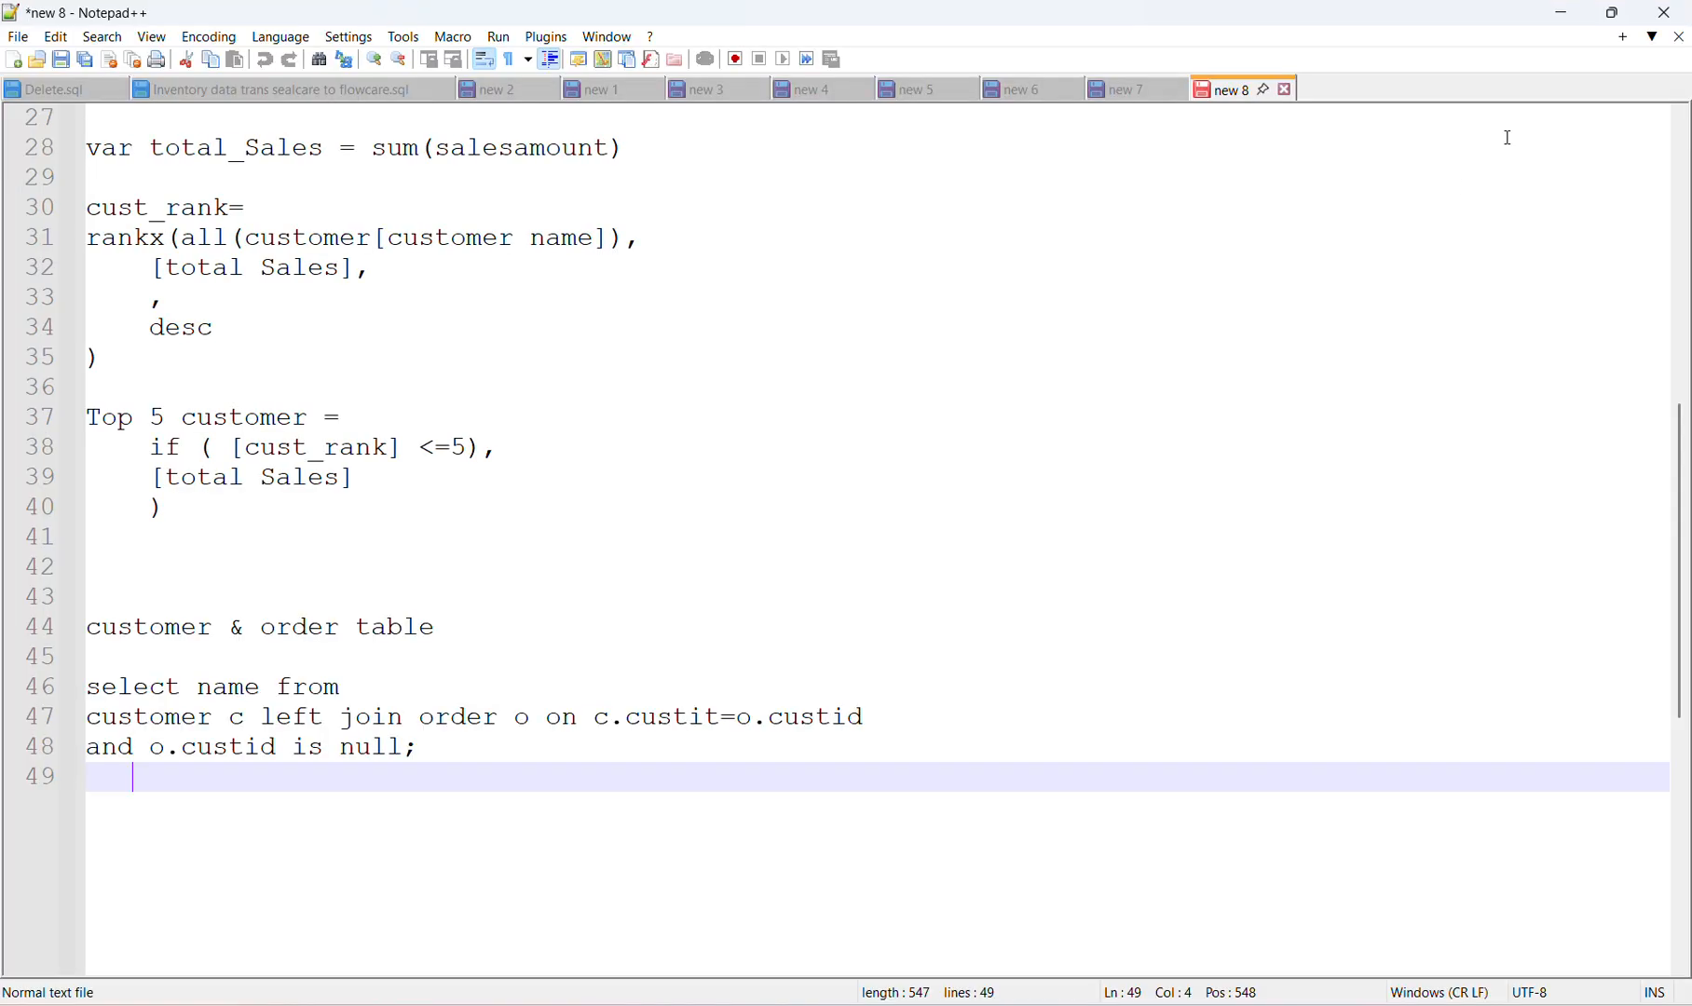
Restore the Notepad++ window to a smaller size and move it around to test the display capture, then return to OBS.
click(1612, 13)
drag(906, 235, 1455, 402)
drag(1635, 397, 1261, 442)
click(1415, 434)
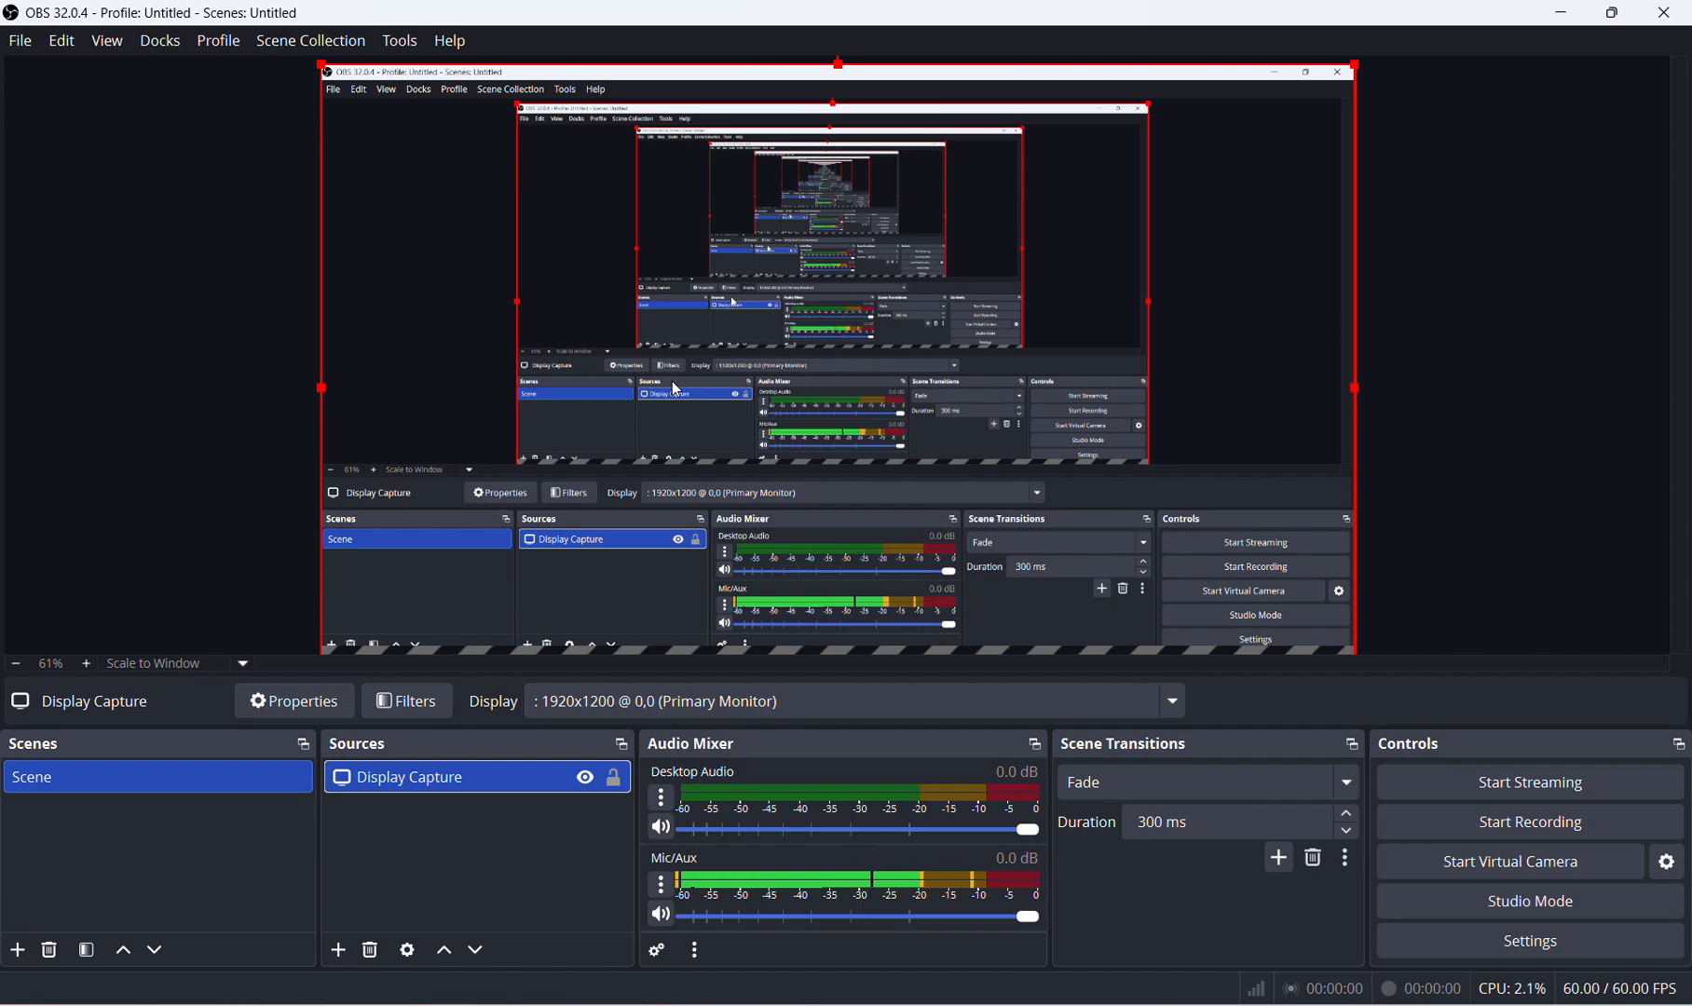